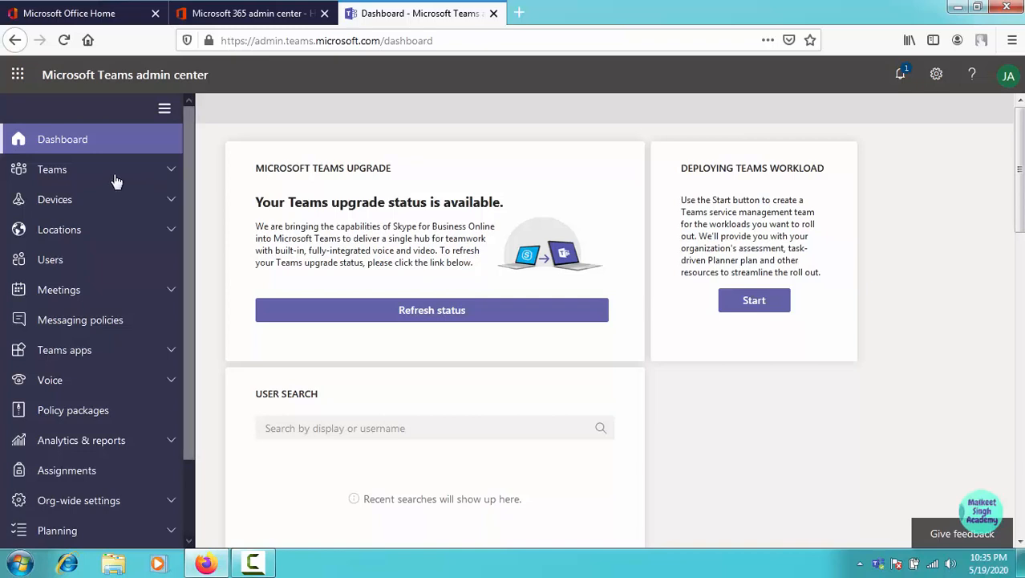
# - Open the Teams policies page
pyautogui.scroll(-1, 185, 160)
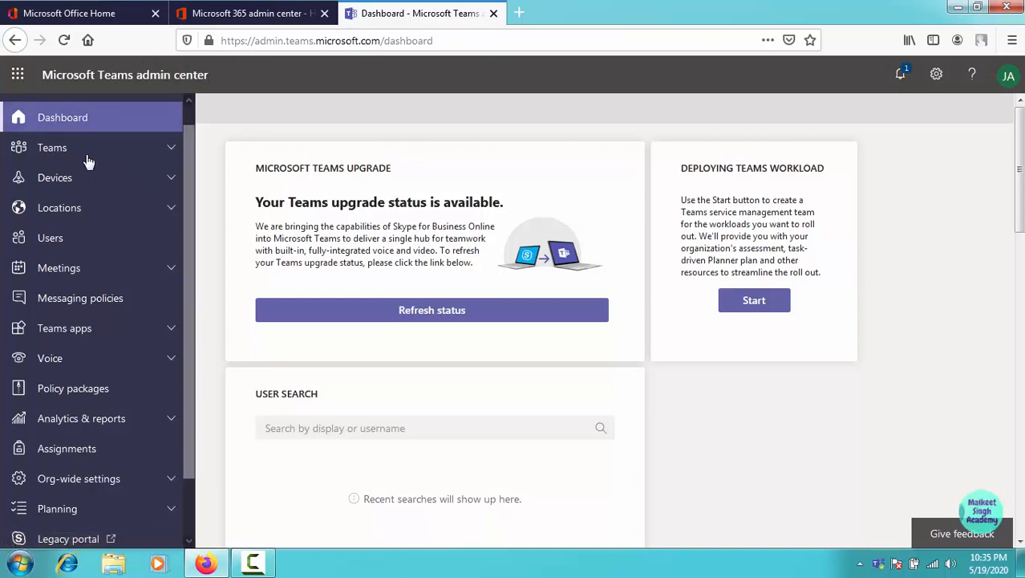
pyautogui.moveTo(185, 164); pyautogui.dragTo(178, 142)
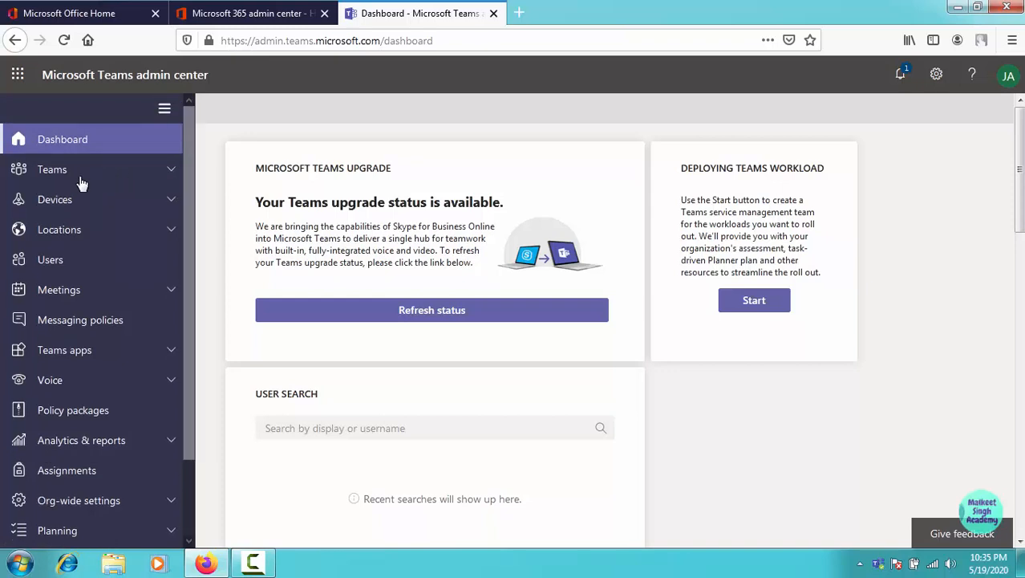
pyautogui.click(112, 173)
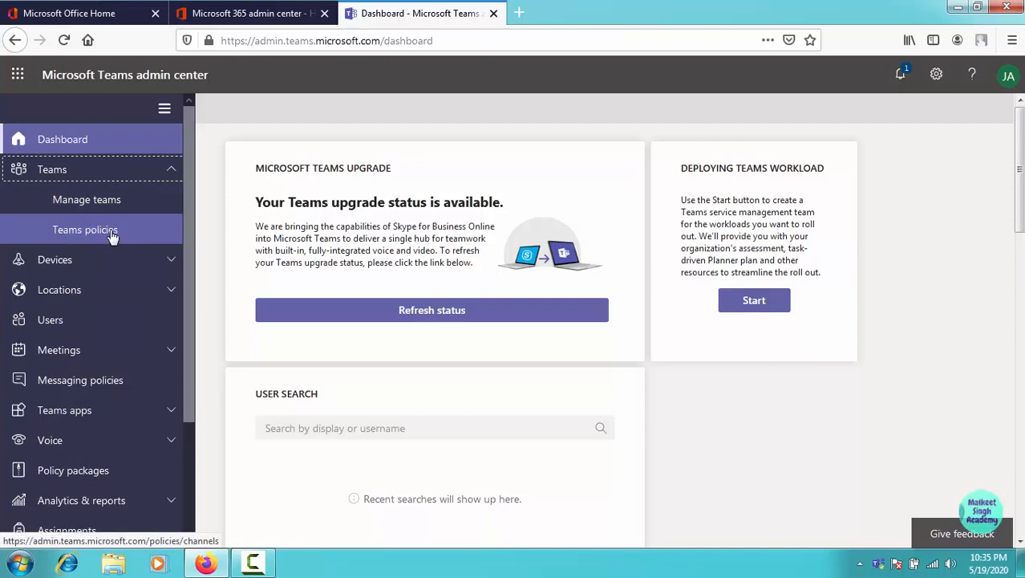
pyautogui.click(113, 235)
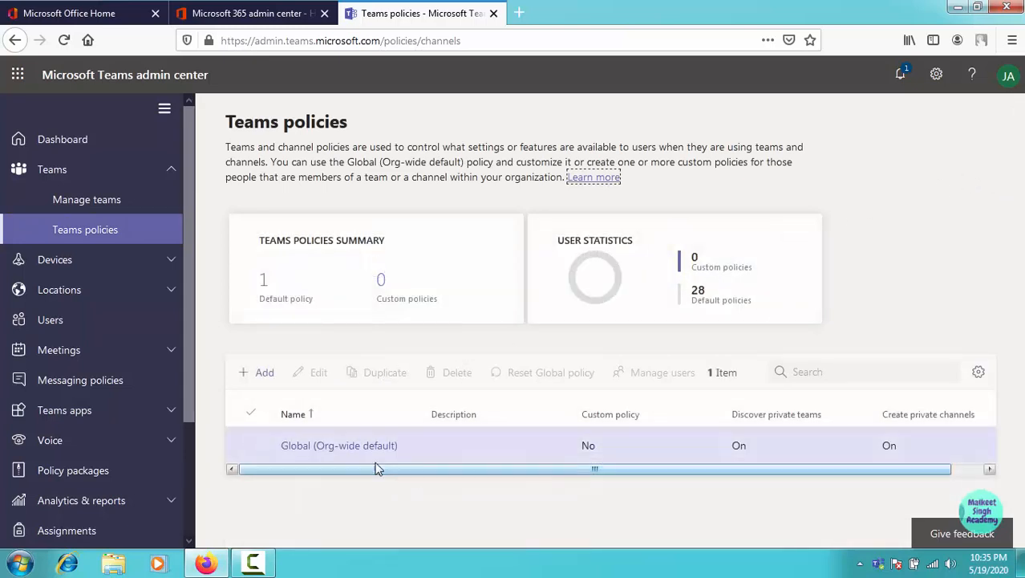
# - Create a Teams policy named EDU NO PRIVATE TEAMS with Discover private teams and Create private channels both off
pyautogui.click(265, 373)
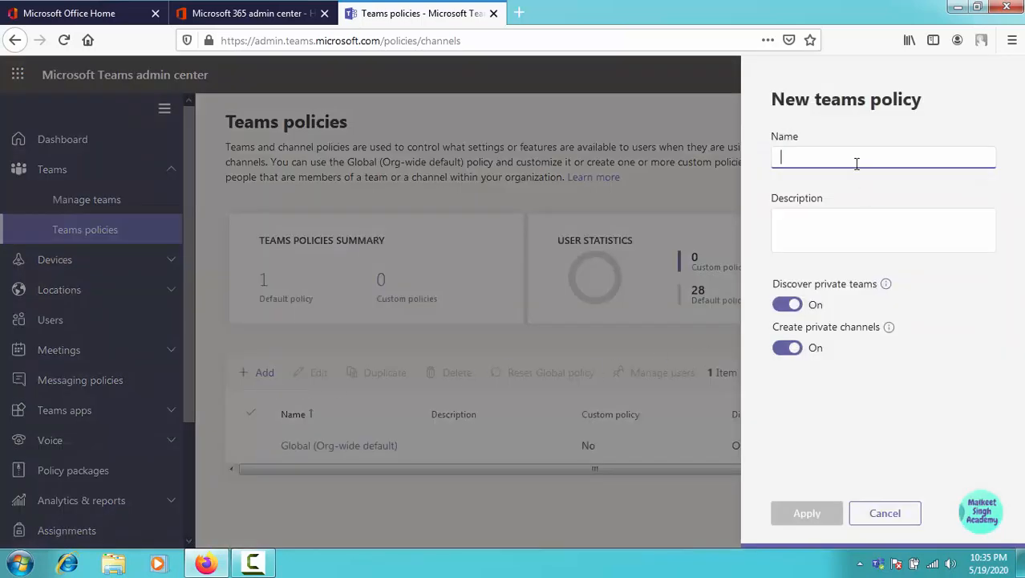
pyautogui.press('capslock')
pyautogui.write('EDU')
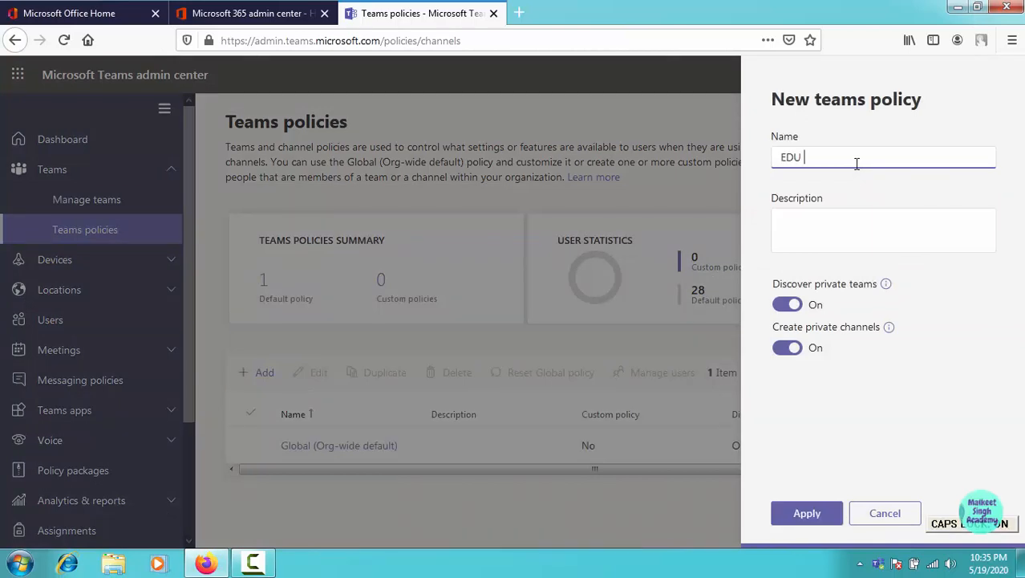
pyautogui.write(' NO PRIVATE TEAMS')
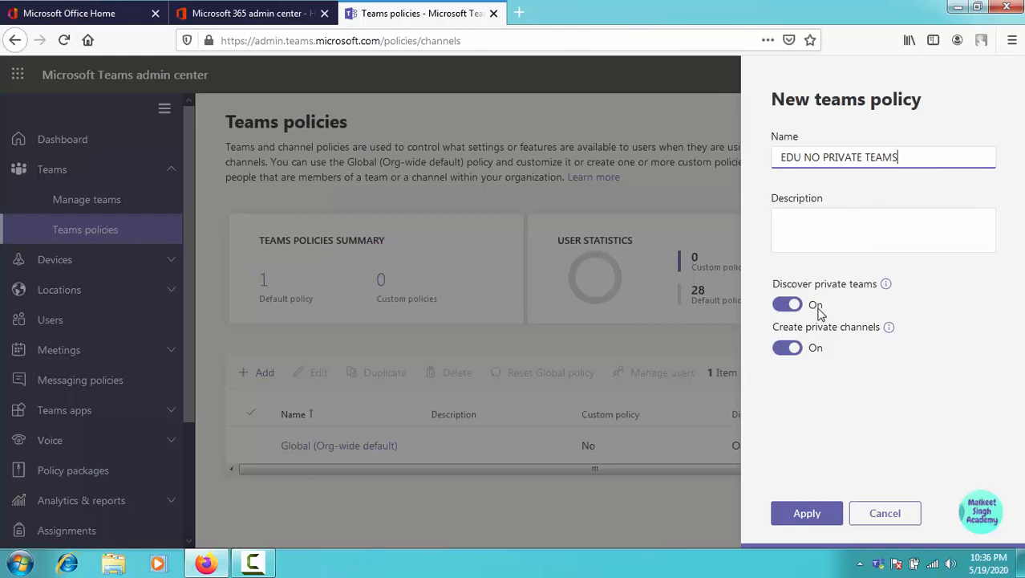
pyautogui.click(789, 314)
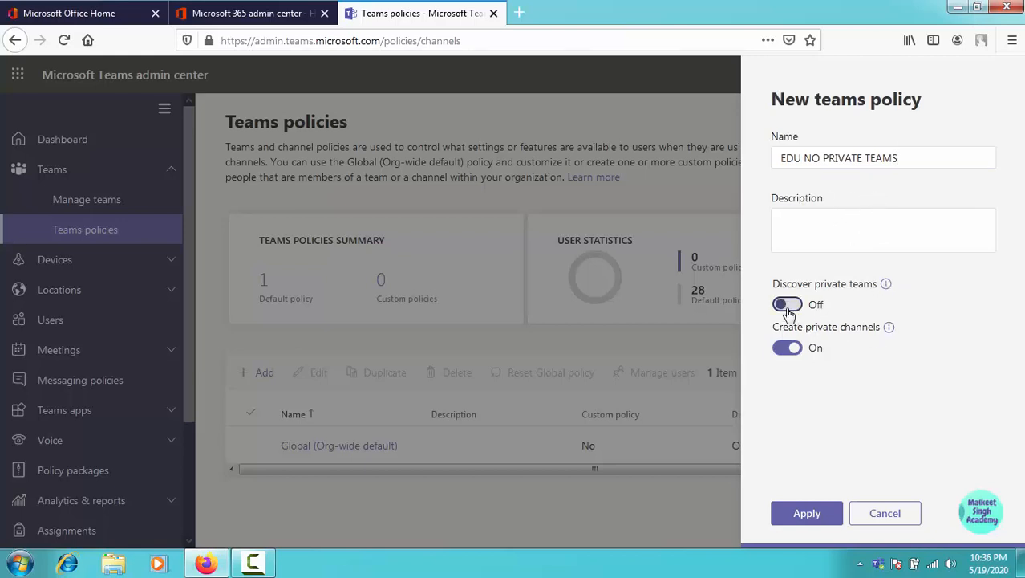
pyautogui.click(791, 355)
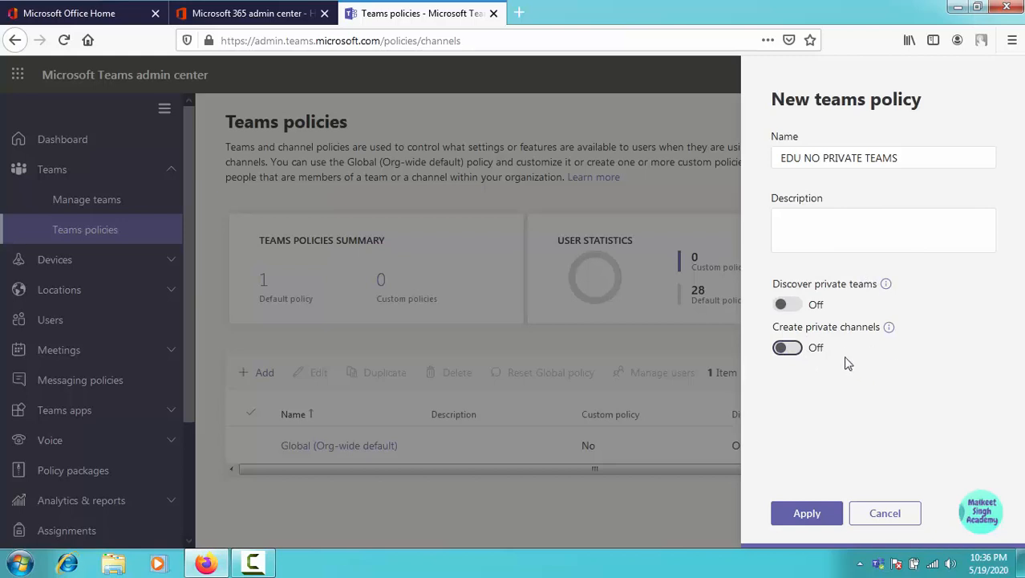
pyautogui.click(806, 517)
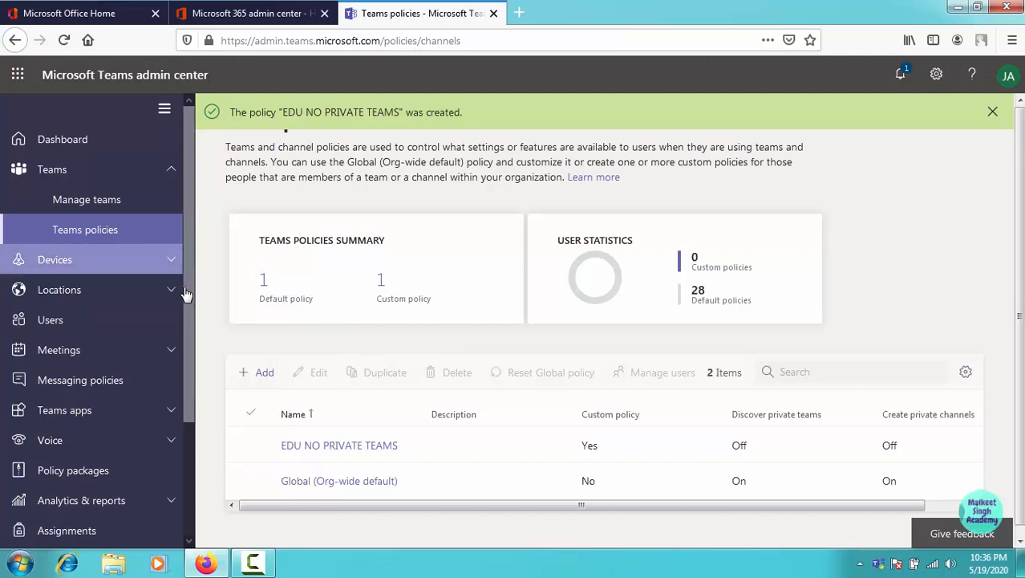
# - Start a new app setup policy for Teams apps and name it EDU NO APPS
pyautogui.scroll(-1, 187, 268)
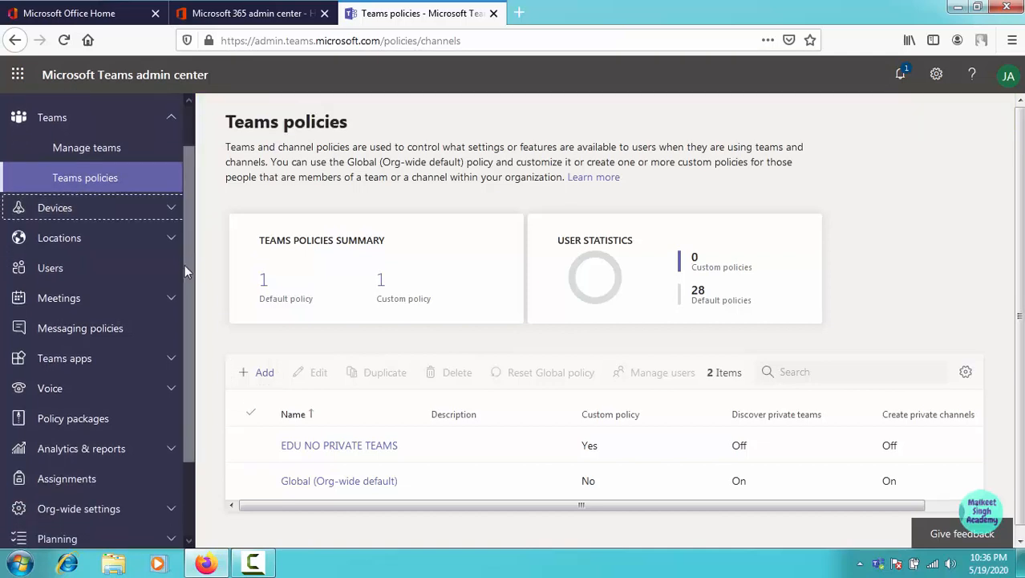
pyautogui.click(82, 362)
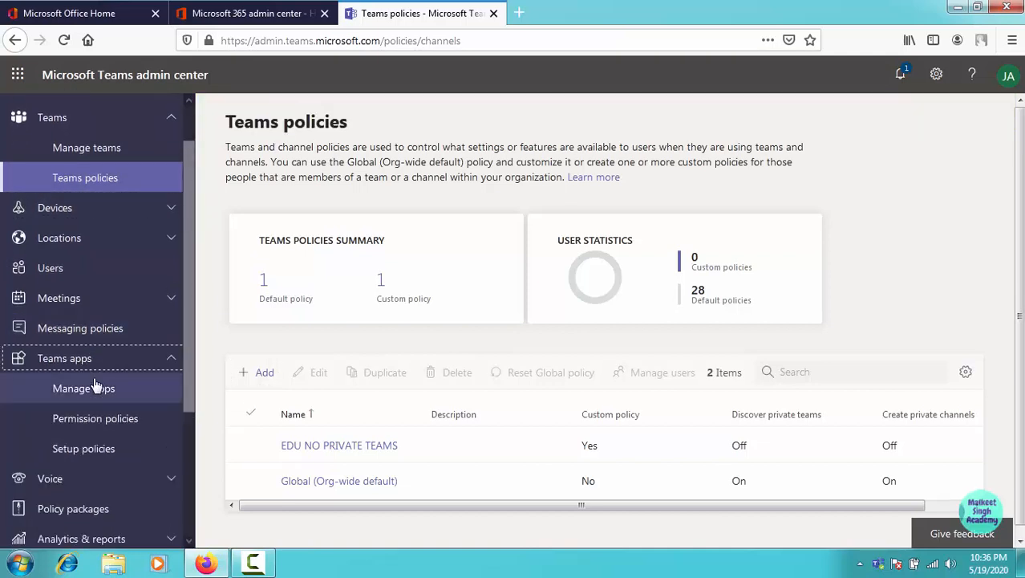
pyautogui.click(94, 452)
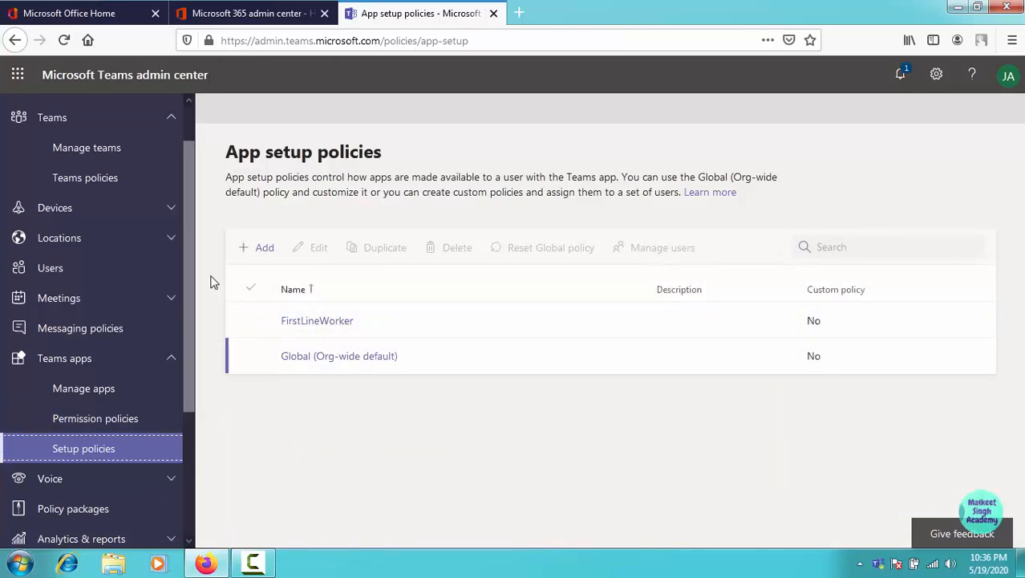
pyautogui.click(261, 250)
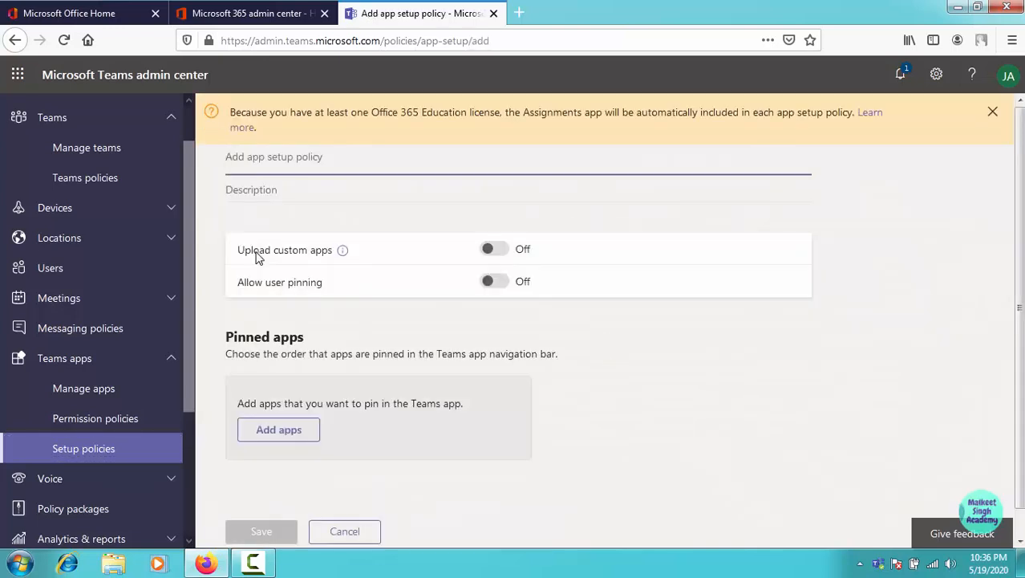
pyautogui.write('EDU N')
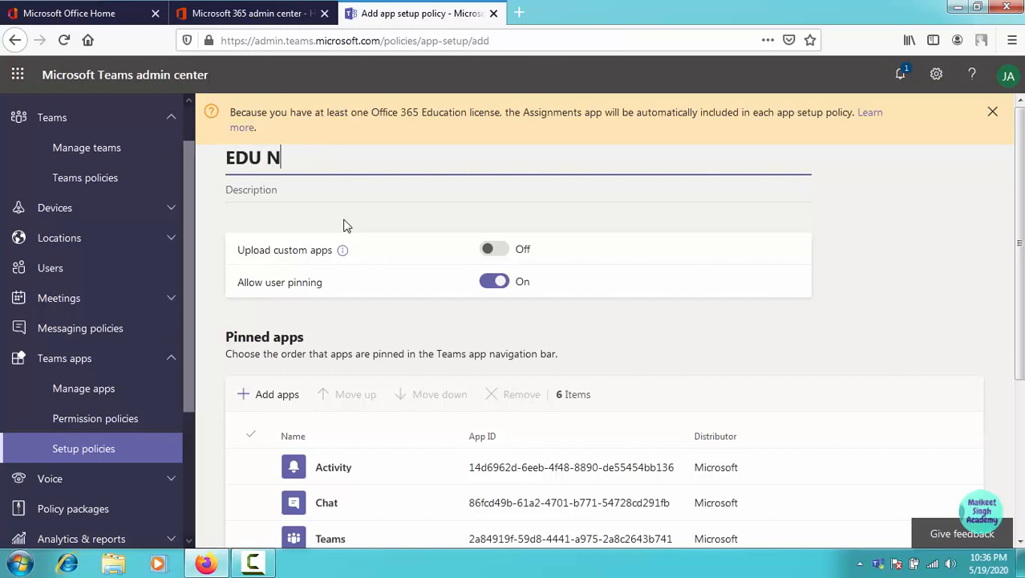
pyautogui.write('O APPS')
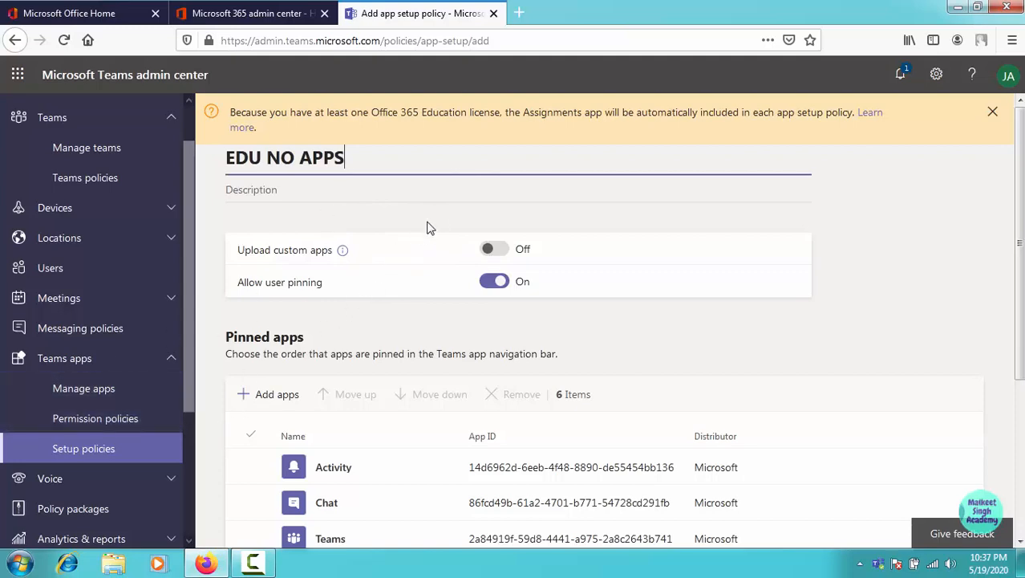
# - Remove the Calling app from the pinned apps of the EDU NO APPS policy
pyautogui.scroll(-2, 438, 222)
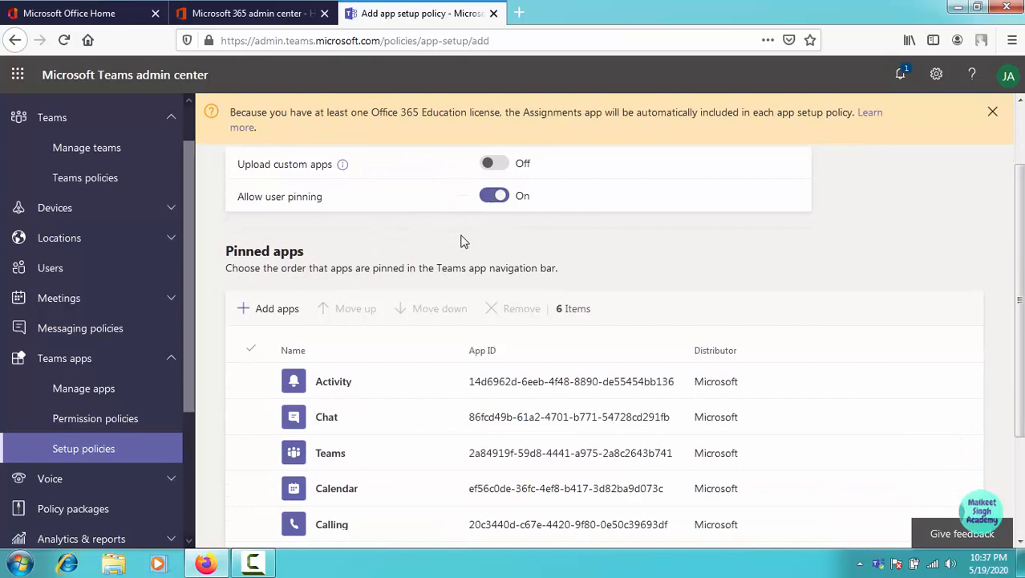
pyautogui.scroll(-2, 461, 262)
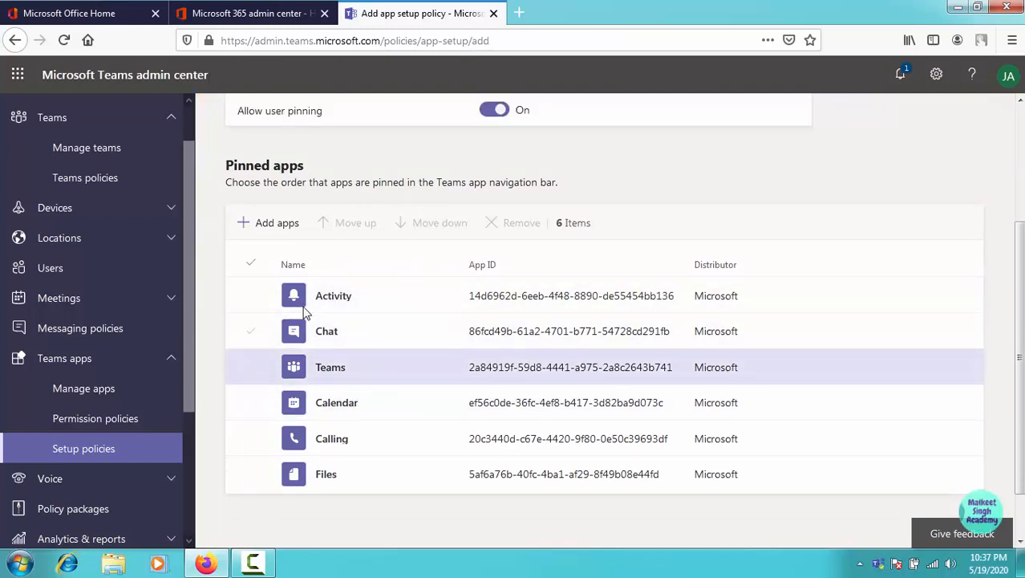
pyautogui.scroll(2, 417, 288)
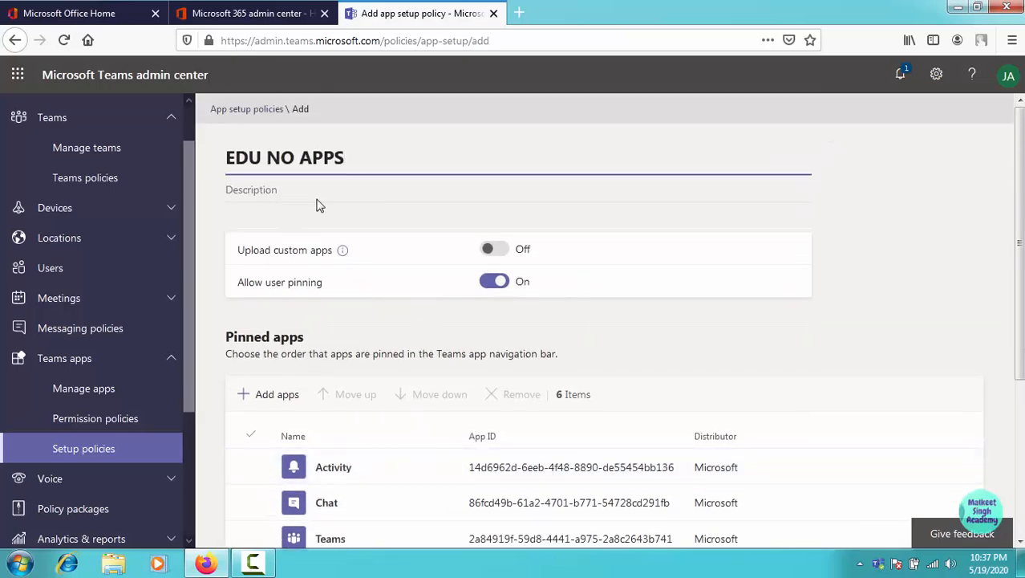
pyautogui.scroll(-2, 403, 308)
pyautogui.click(270, 328)
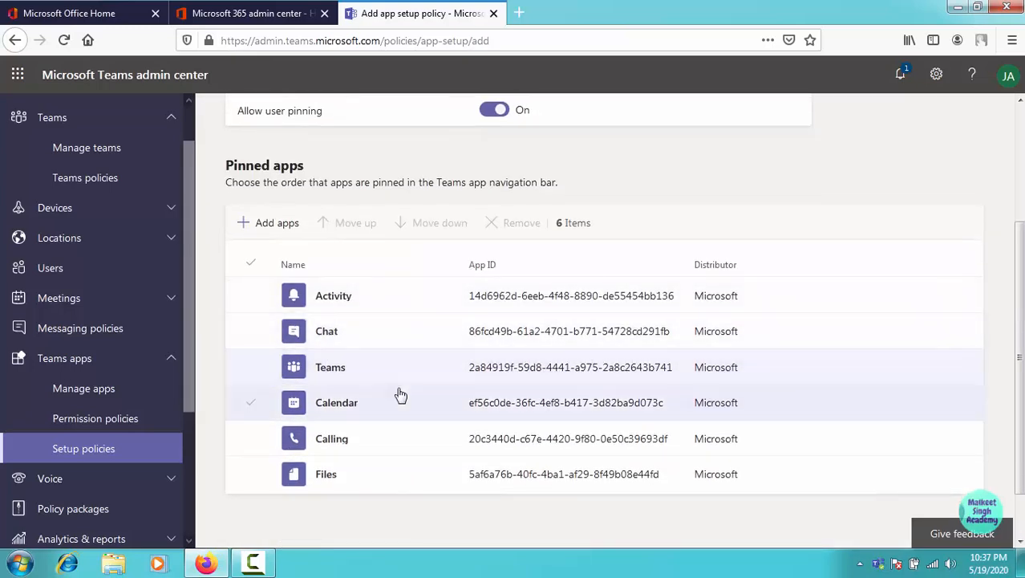
pyautogui.click(251, 441)
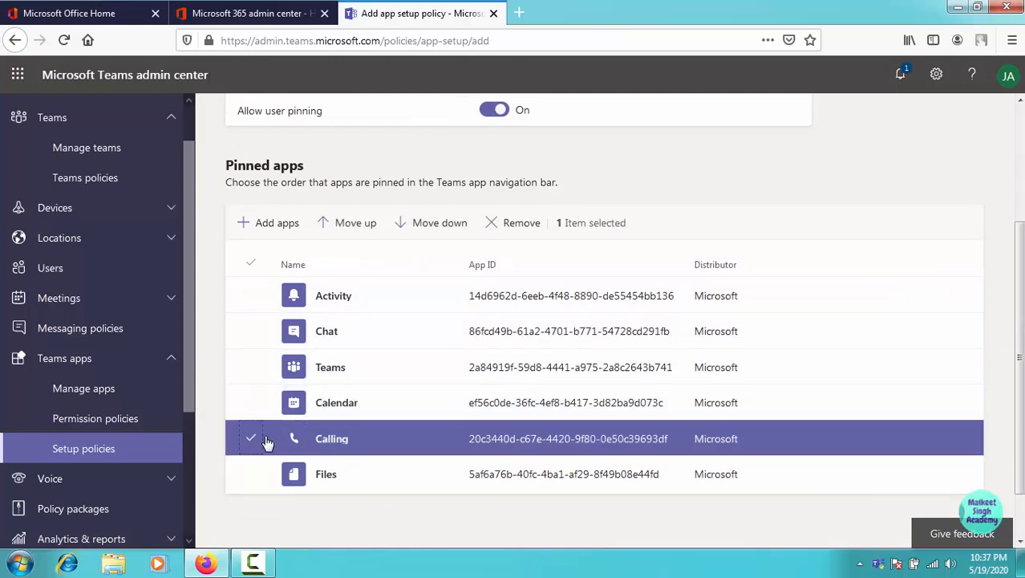
pyautogui.click(507, 228)
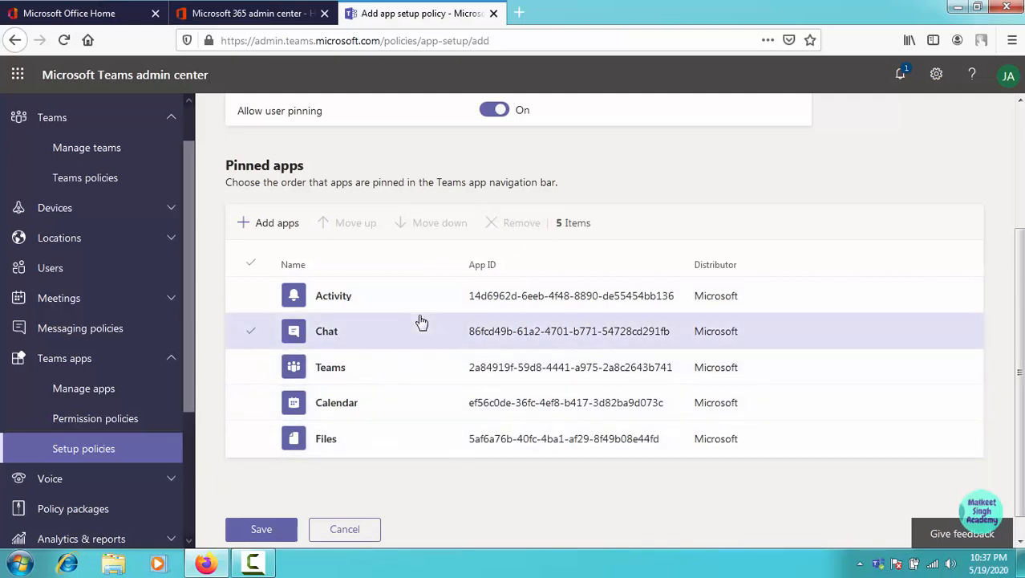
# - Remove the Files and Chat apps from the policy's pinned apps
pyautogui.scroll(3, 449, 343)
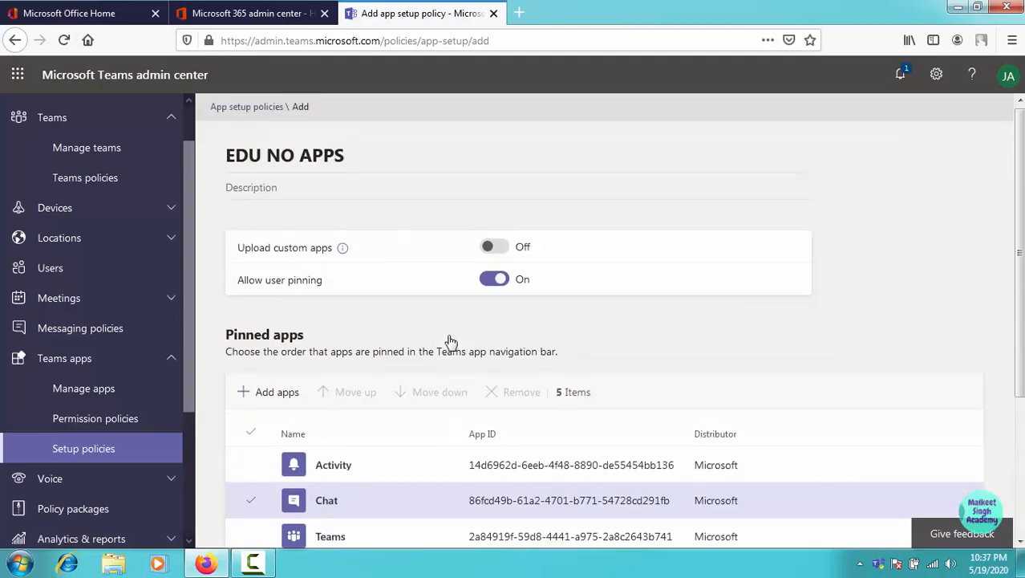
pyautogui.scroll(-3, 425, 336)
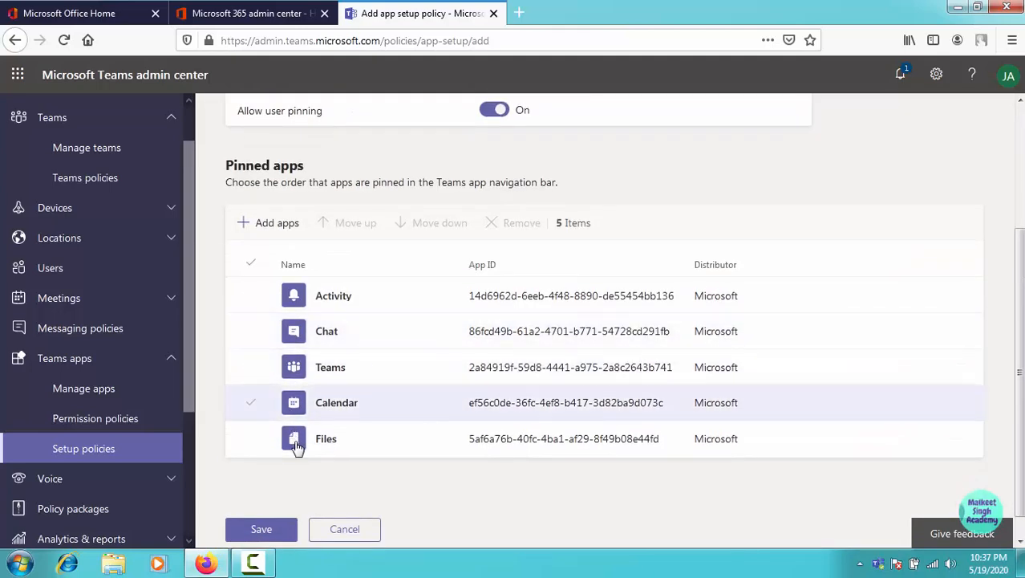
pyautogui.click(247, 441)
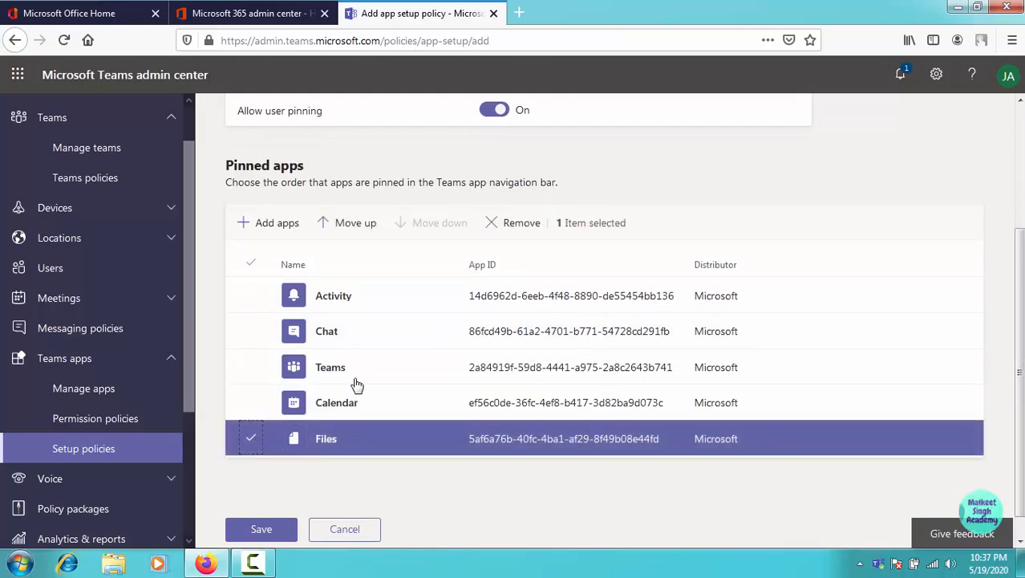
pyautogui.click(508, 228)
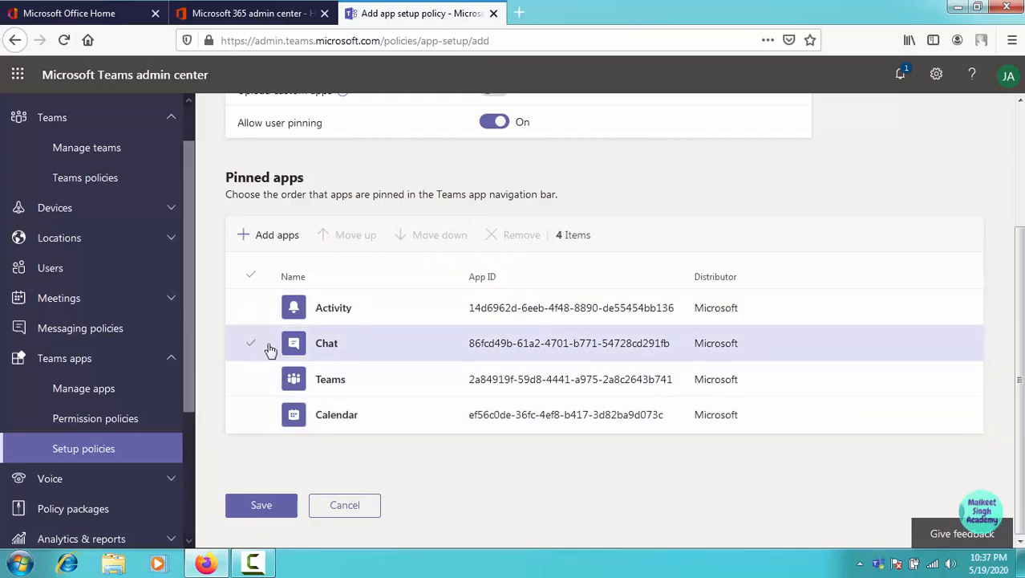
pyautogui.click(255, 345)
pyautogui.click(521, 237)
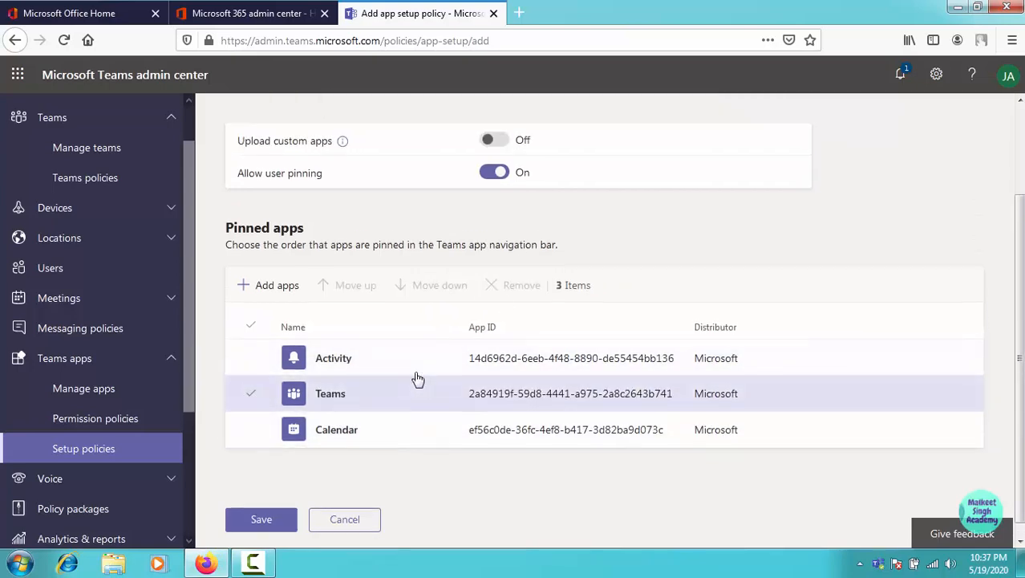
# - Review the remaining pinned apps and save the EDU NO APPS setup policy
pyautogui.scroll(3, 414, 366)
pyautogui.scroll(-3, 370, 293)
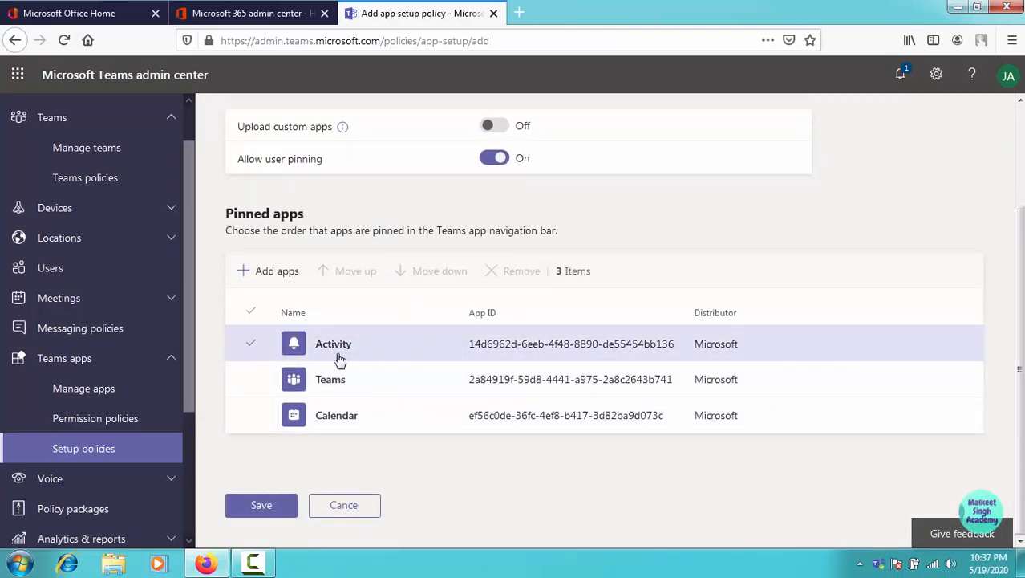
pyautogui.scroll(2, 420, 409)
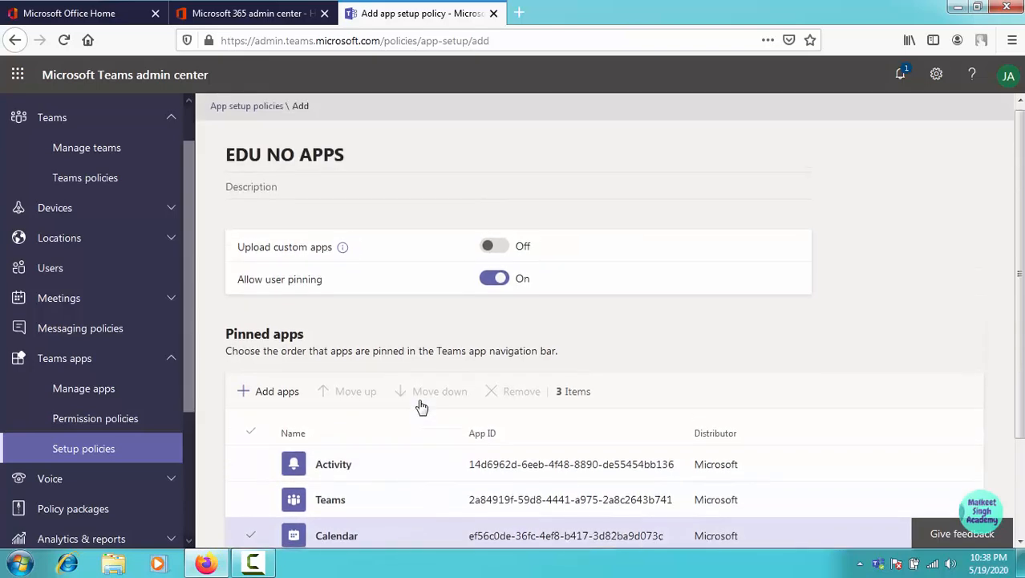
pyautogui.scroll(-2, 419, 408)
pyautogui.click(285, 513)
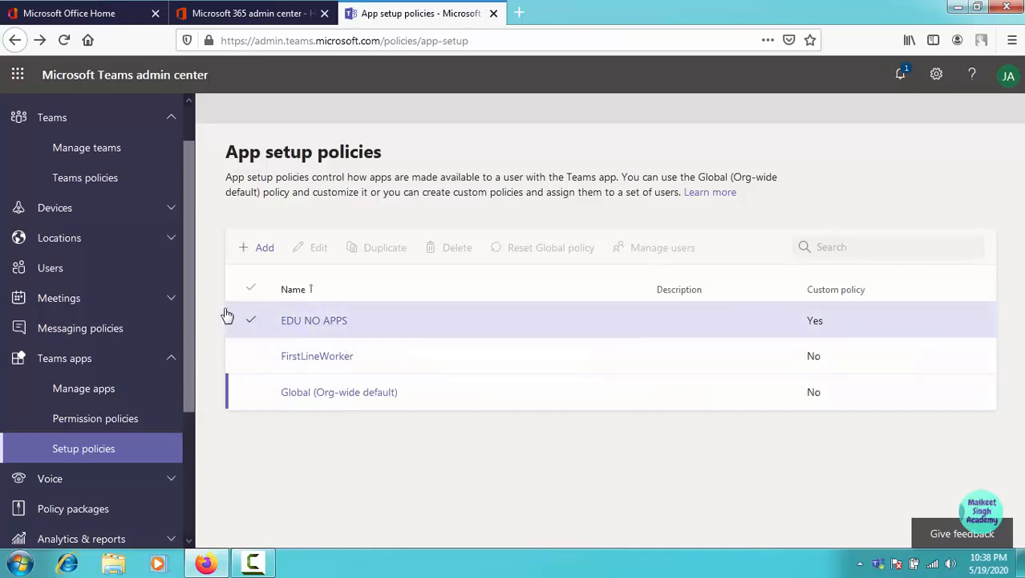
# - Open the Users list and select the first four users
pyautogui.scroll(1, 192, 256)
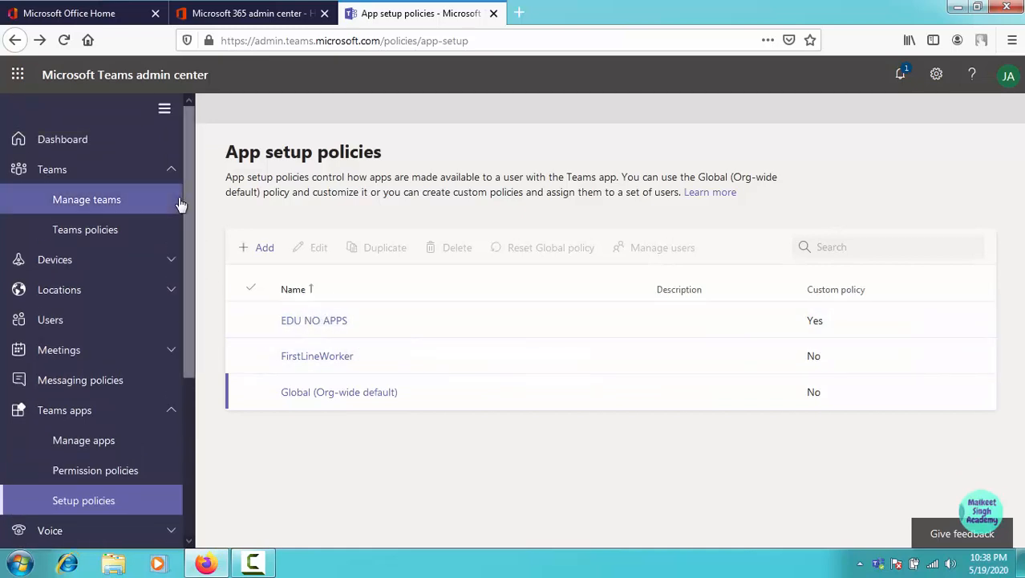
pyautogui.click(102, 323)
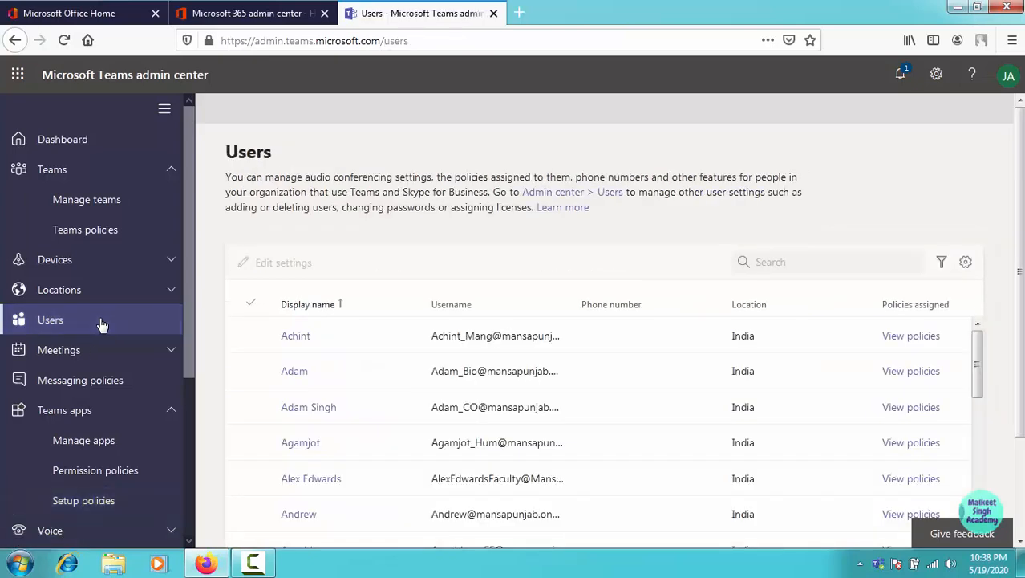
pyautogui.scroll(-2, 293, 400)
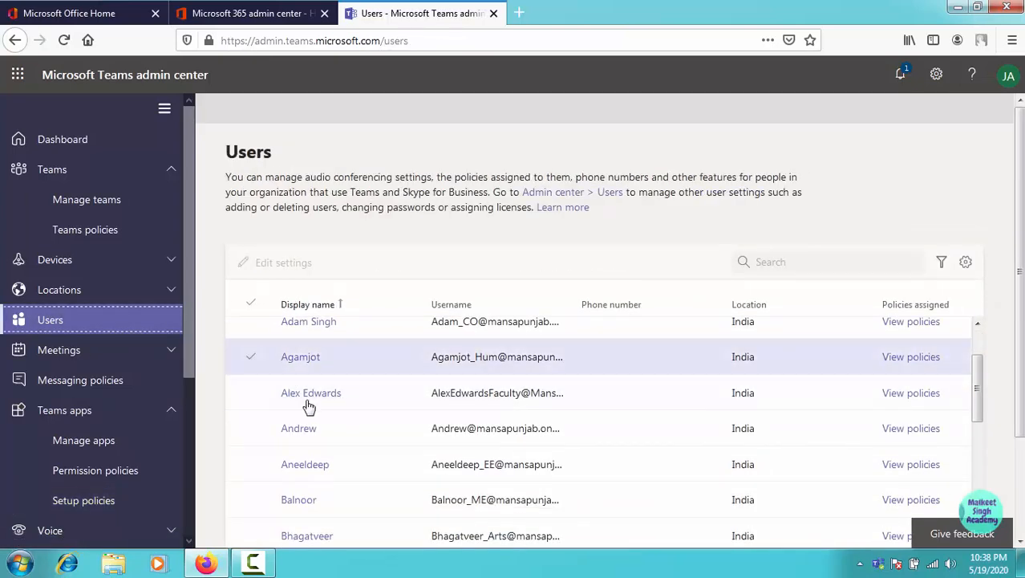
pyautogui.scroll(1, 318, 410)
pyautogui.scroll(1, 317, 410)
pyautogui.click(251, 335)
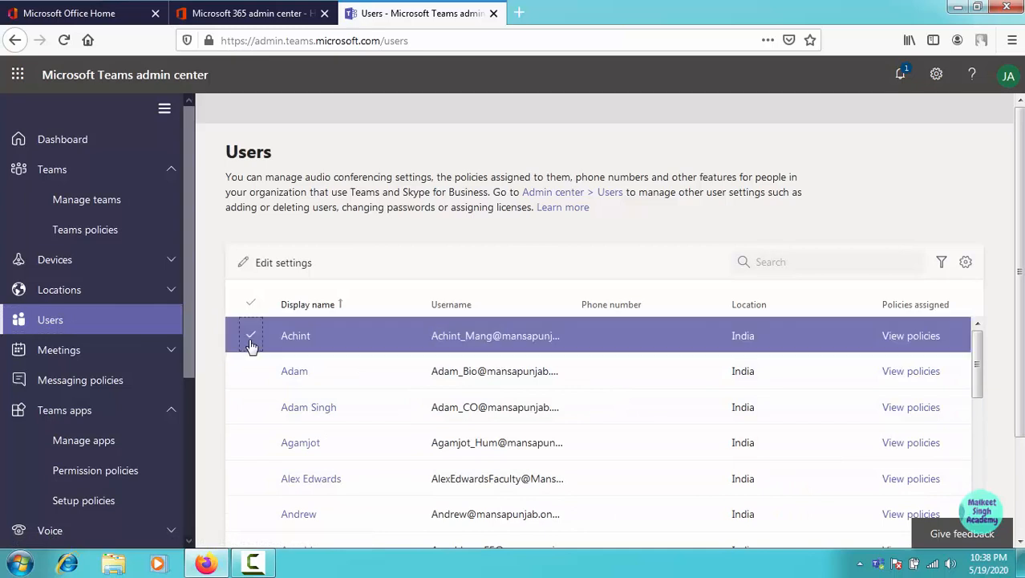
pyautogui.click(252, 371)
pyautogui.click(252, 407)
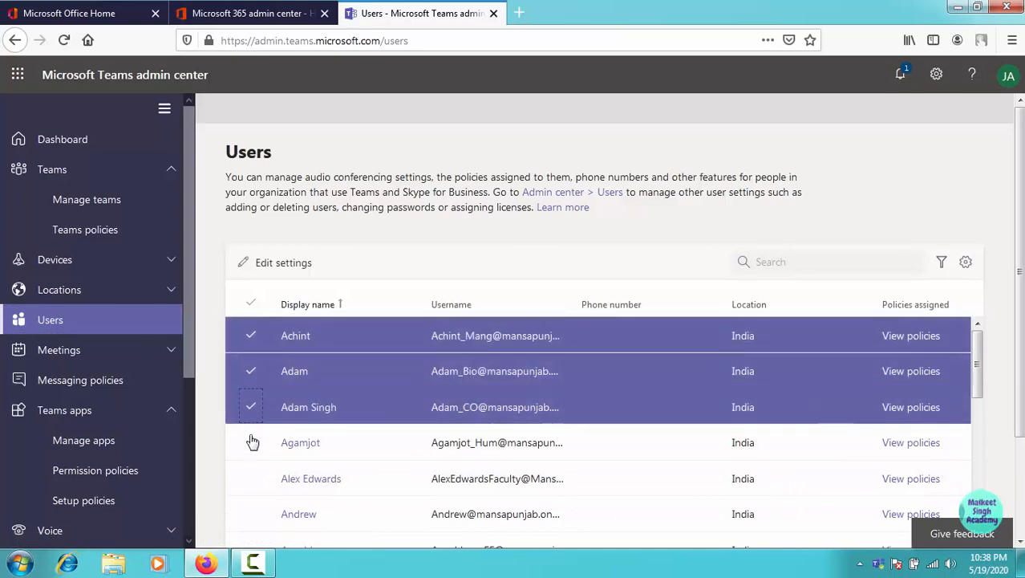
pyautogui.click(249, 445)
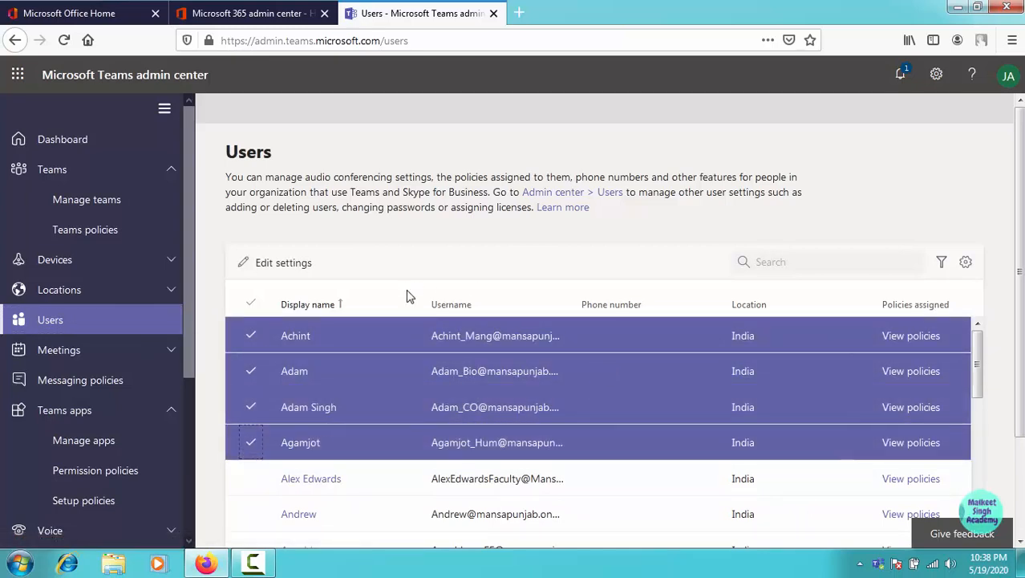
# - Edit the four users' settings, choosing Edu No Private Meetings as meeting policy and EDU NO PRIVATE CHAT as messaging policy
pyautogui.click(267, 265)
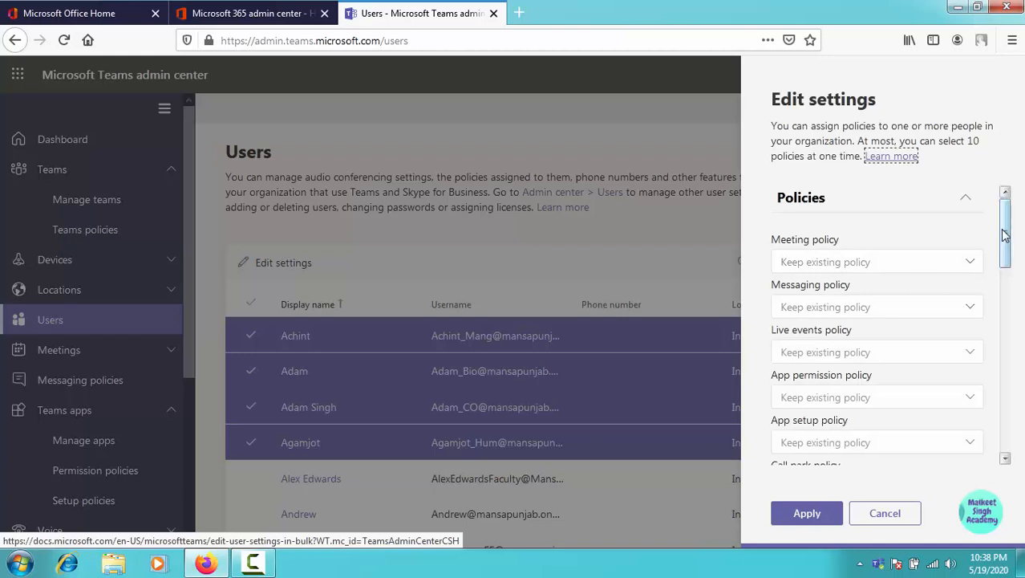
pyautogui.moveTo(1005, 238); pyautogui.dragTo(1004, 263)
pyautogui.moveTo(1006, 256); pyautogui.dragTo(1011, 215)
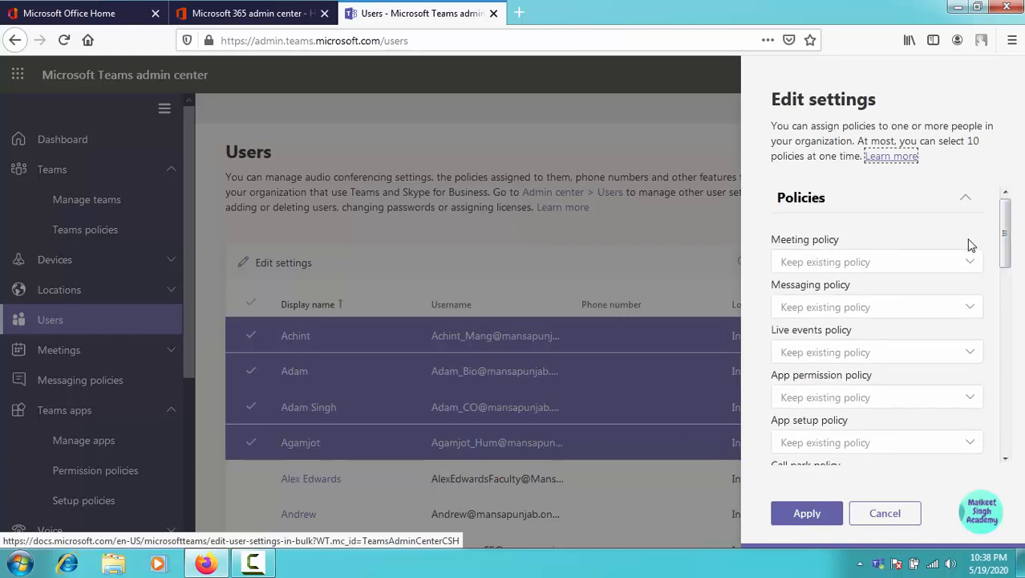
pyautogui.click(855, 263)
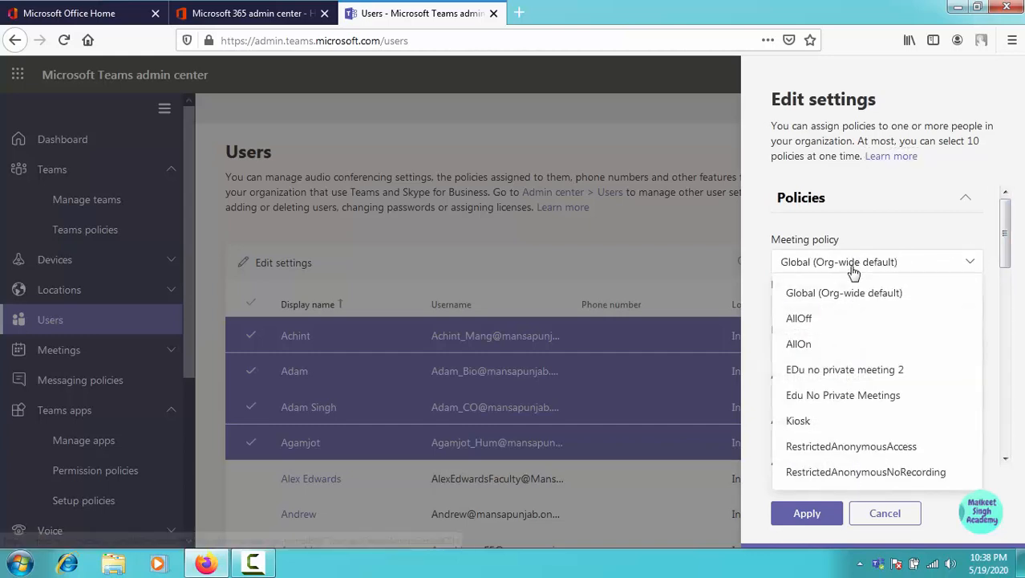
pyautogui.click(834, 391)
pyautogui.click(846, 314)
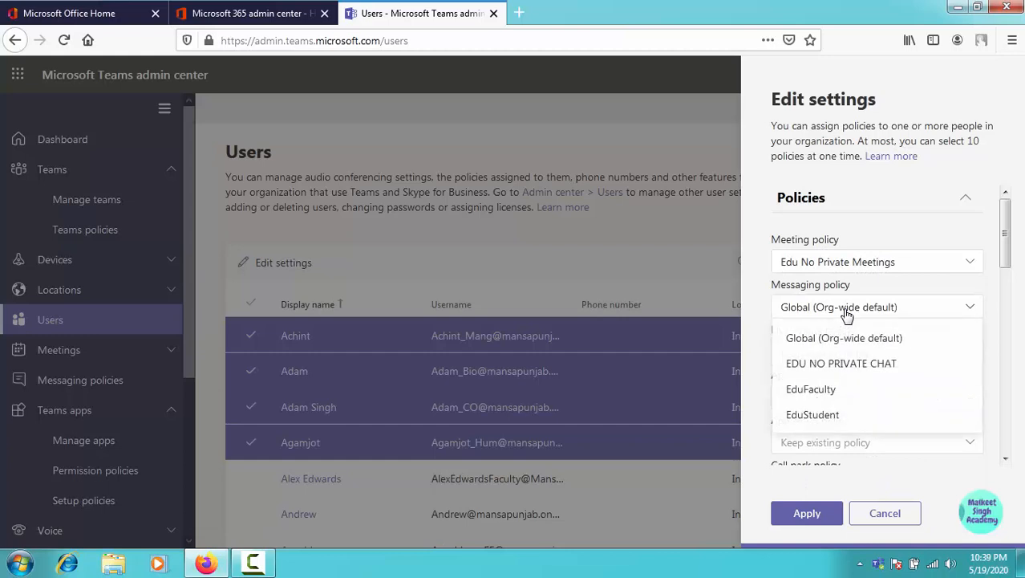
pyautogui.click(853, 374)
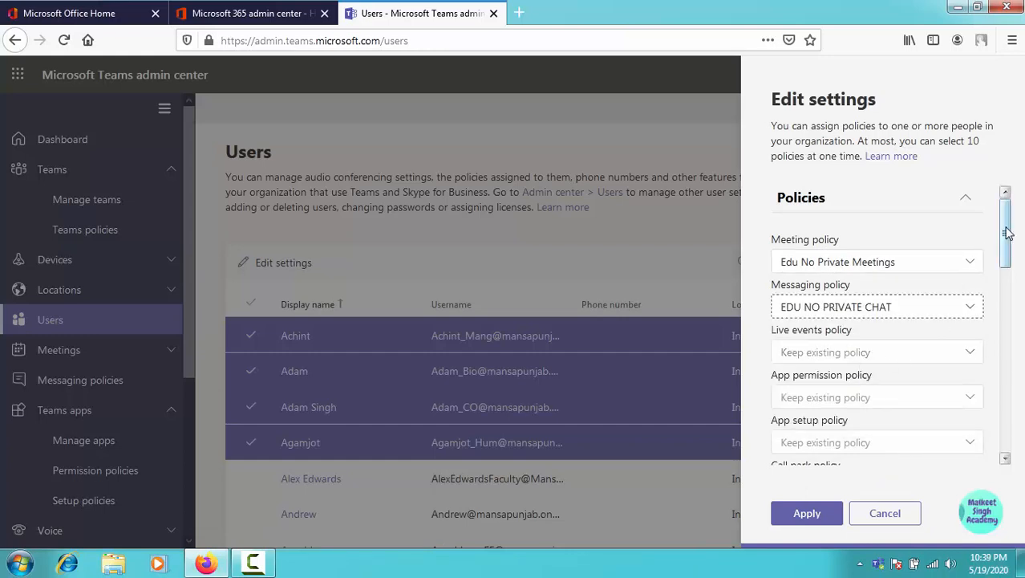
# - Set the app setup policy to EDU NO APPS and the calling policy to EDU NO PRIVATE CALLING
pyautogui.scroll(-2, 954, 280)
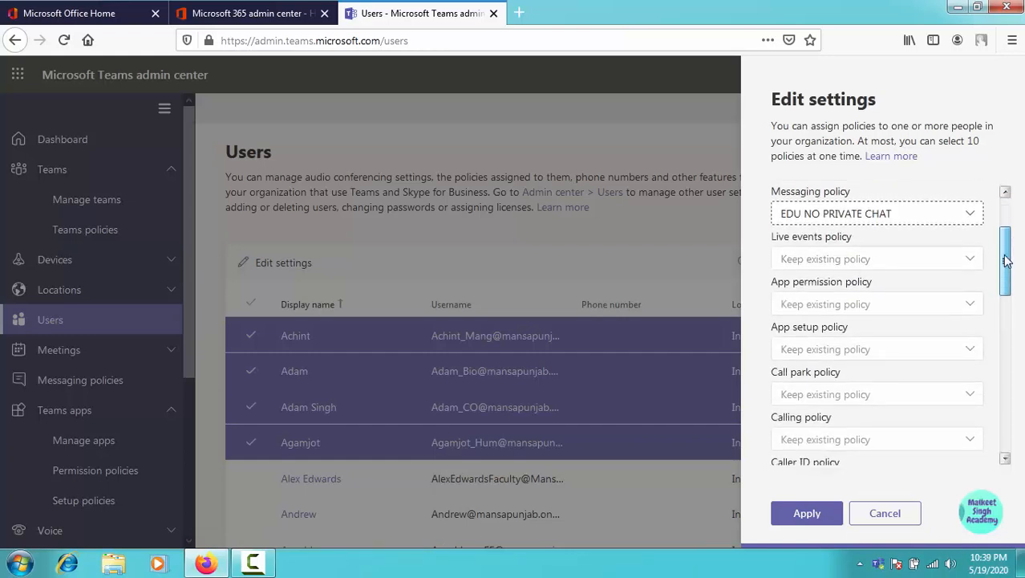
pyautogui.click(857, 350)
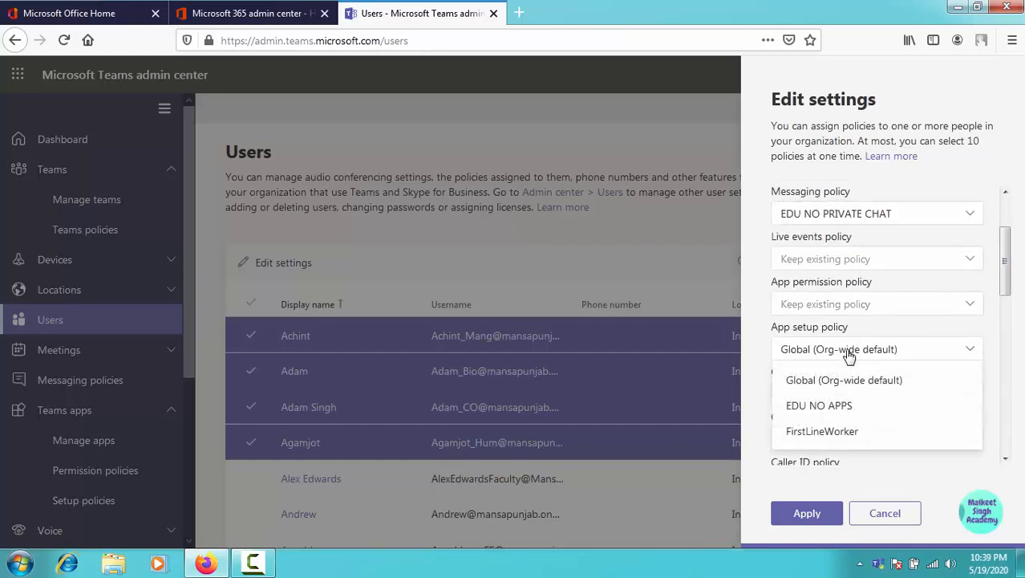
pyautogui.click(821, 405)
pyautogui.scroll(-2, 1002, 277)
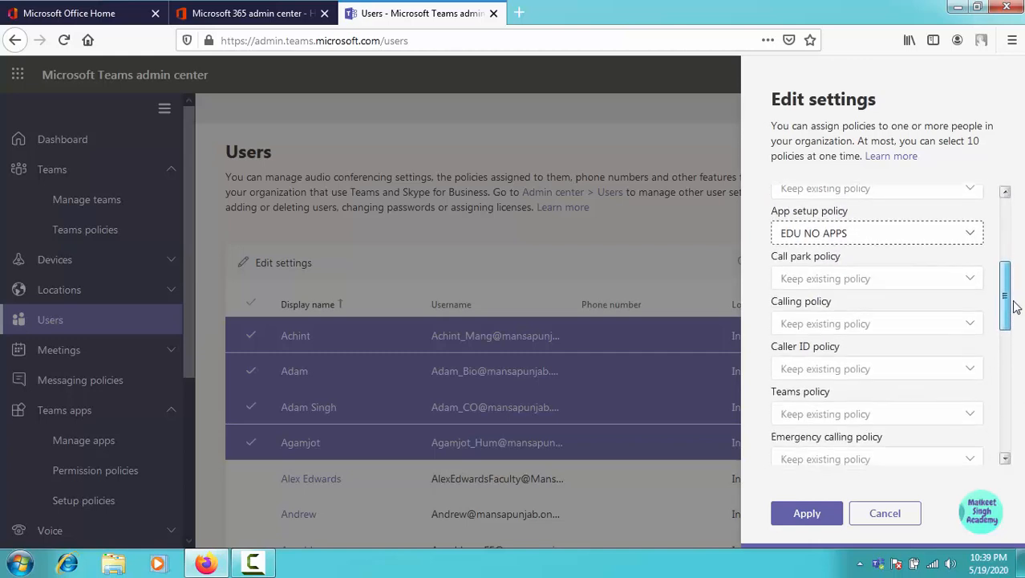
pyautogui.click(831, 325)
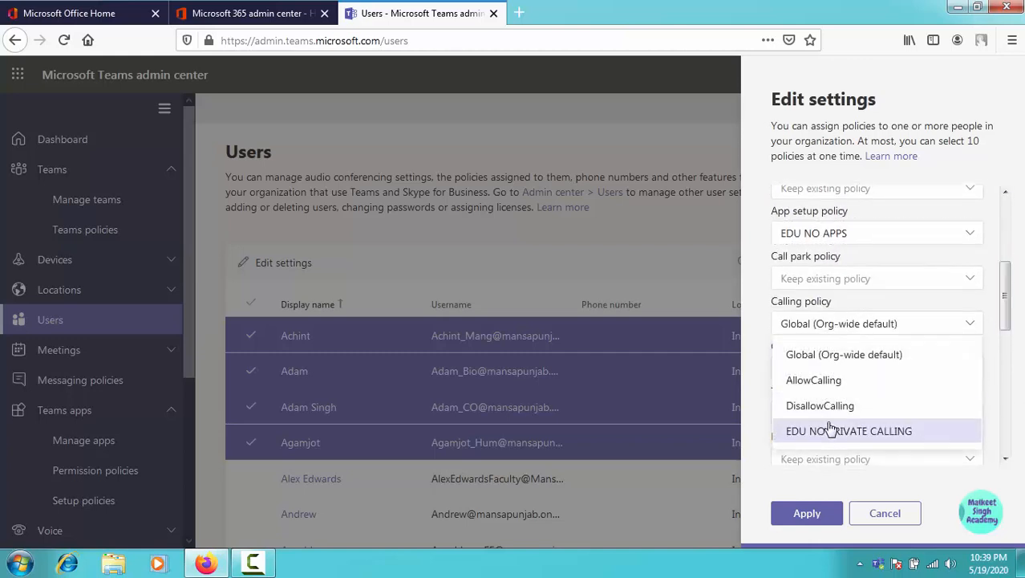
pyautogui.click(835, 429)
# - Set the Teams policy to EDU NO PRIVATE TEAMS and try to apply the policies to the selected users
pyautogui.scroll(-1, 1006, 316)
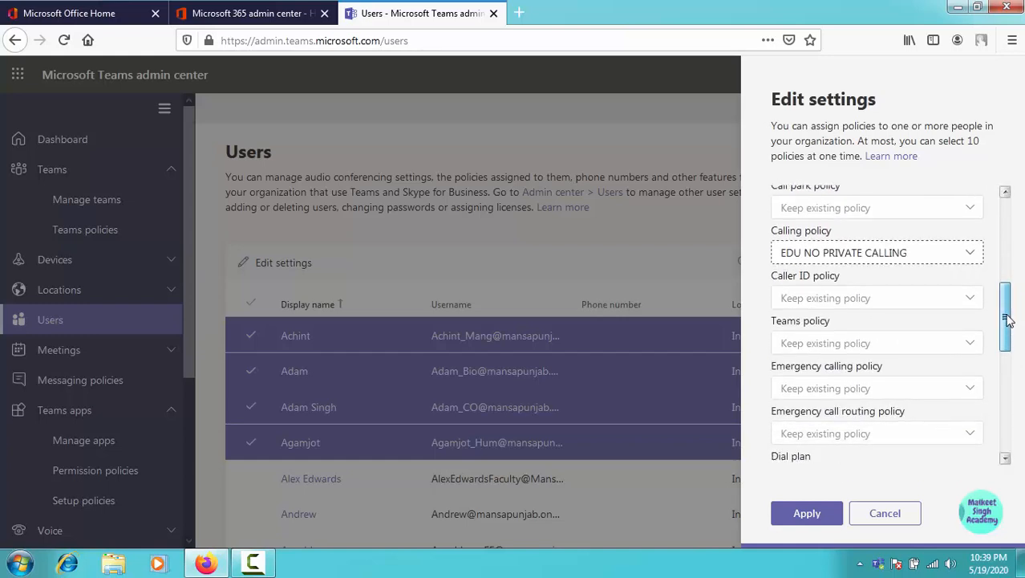
pyautogui.click(882, 342)
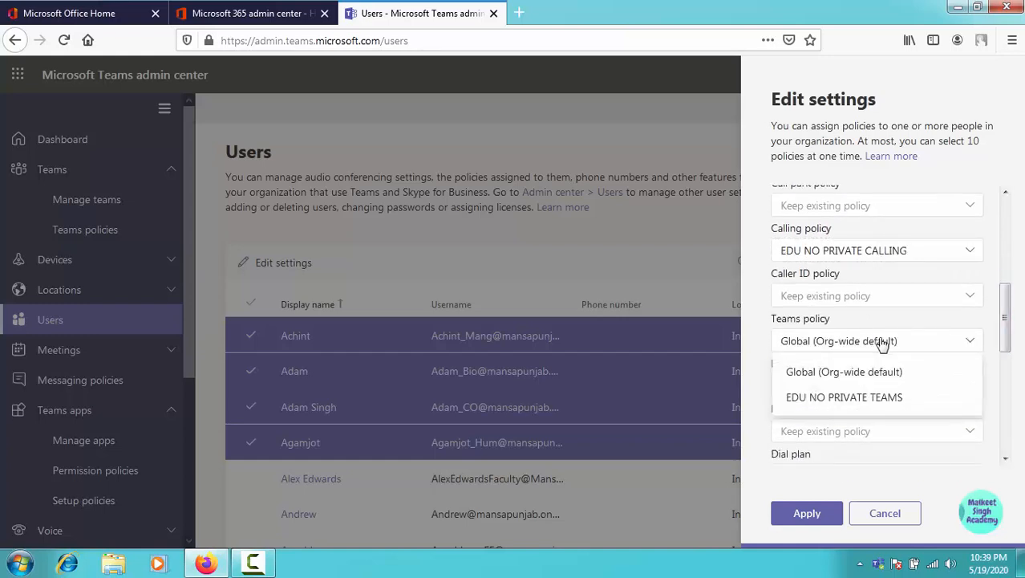
pyautogui.click(851, 396)
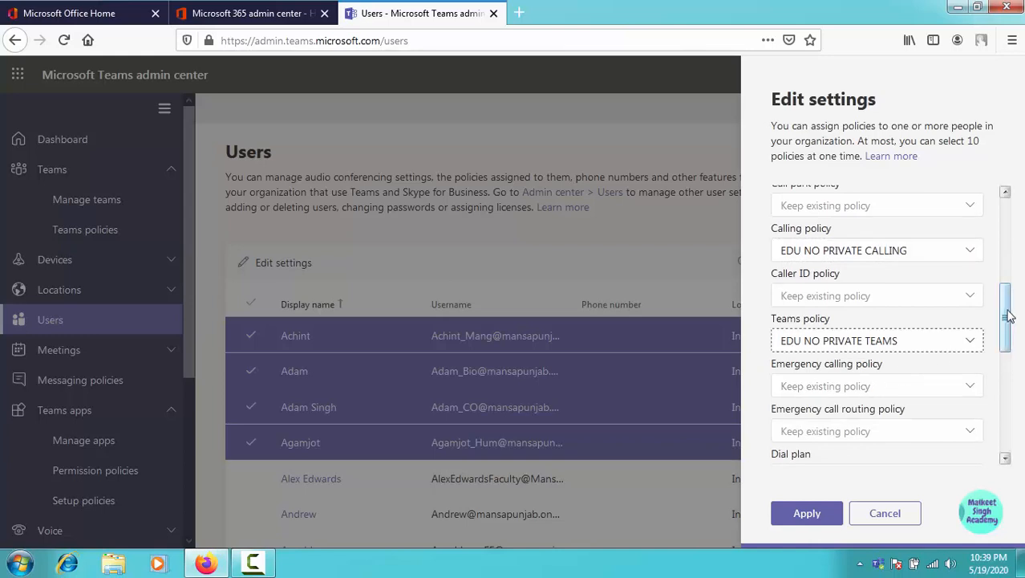
pyautogui.moveTo(1009, 317); pyautogui.dragTo(1007, 388)
pyautogui.click(808, 518)
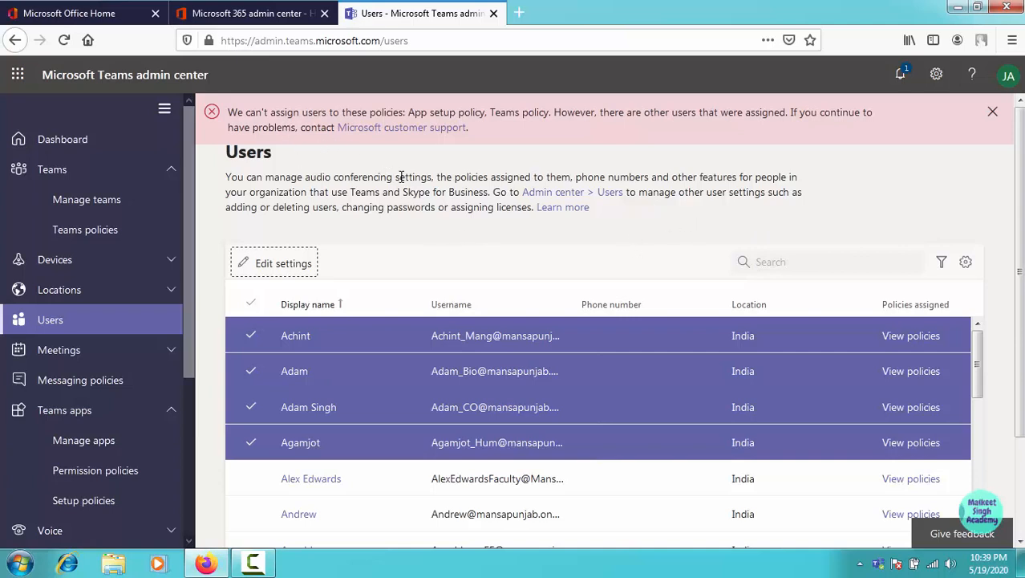
pyautogui.click(992, 113)
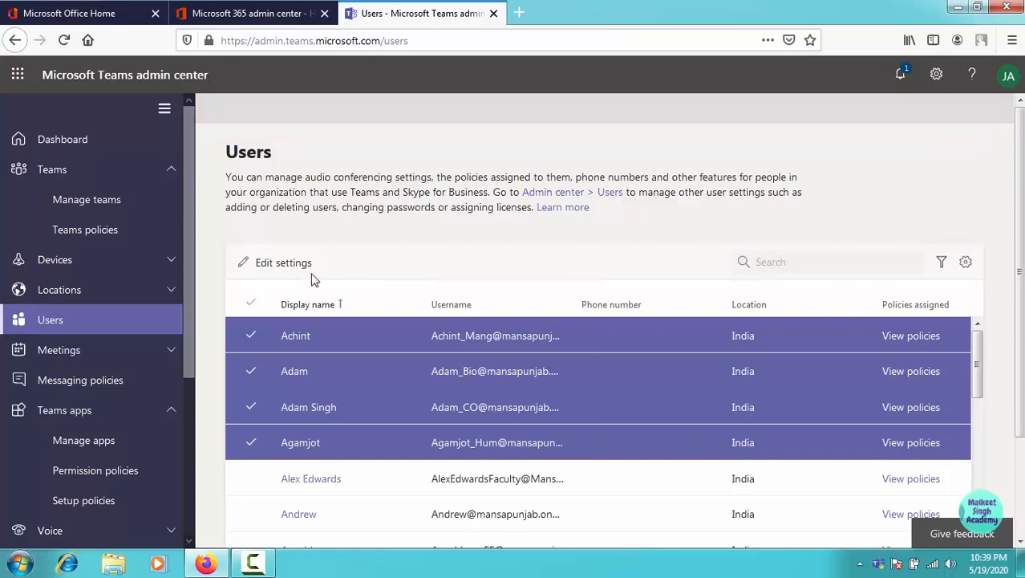
# - Reopen the selected users' settings and assign the Edu No Private Meetings meeting policy and EDU NO PRIVATE CHAT messaging policy
pyautogui.click(285, 264)
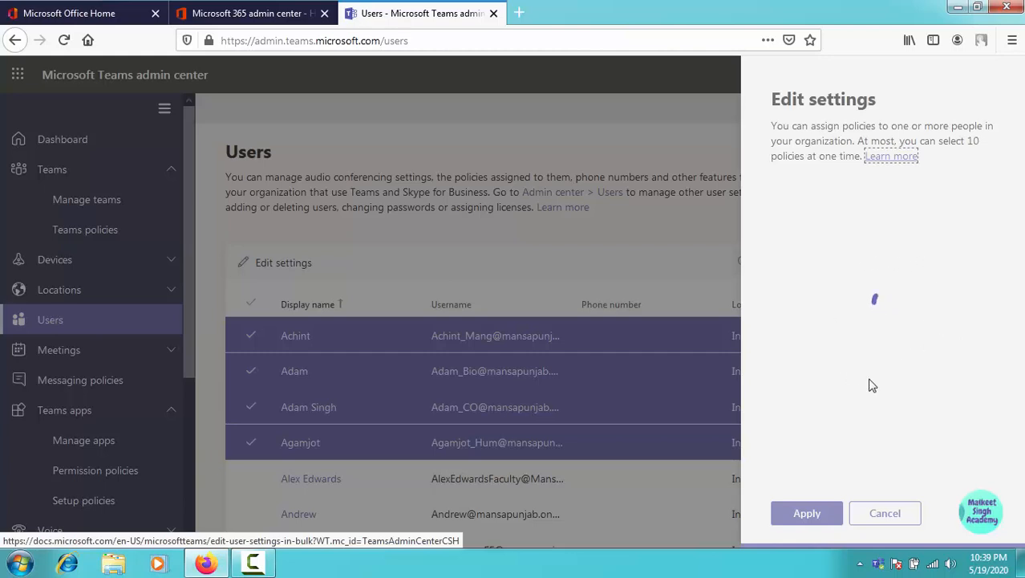
pyautogui.click(851, 261)
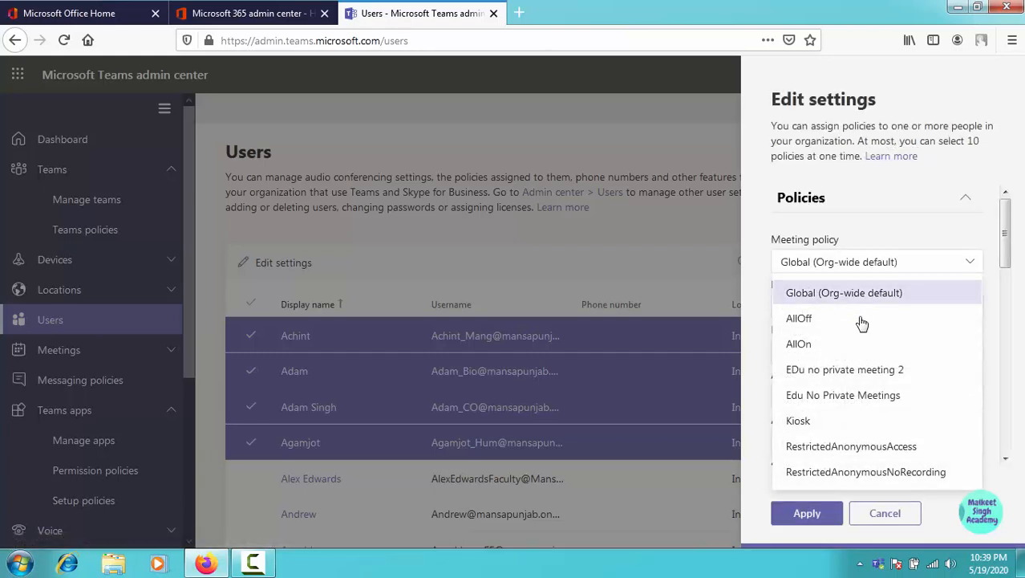
pyautogui.click(859, 394)
pyautogui.click(895, 311)
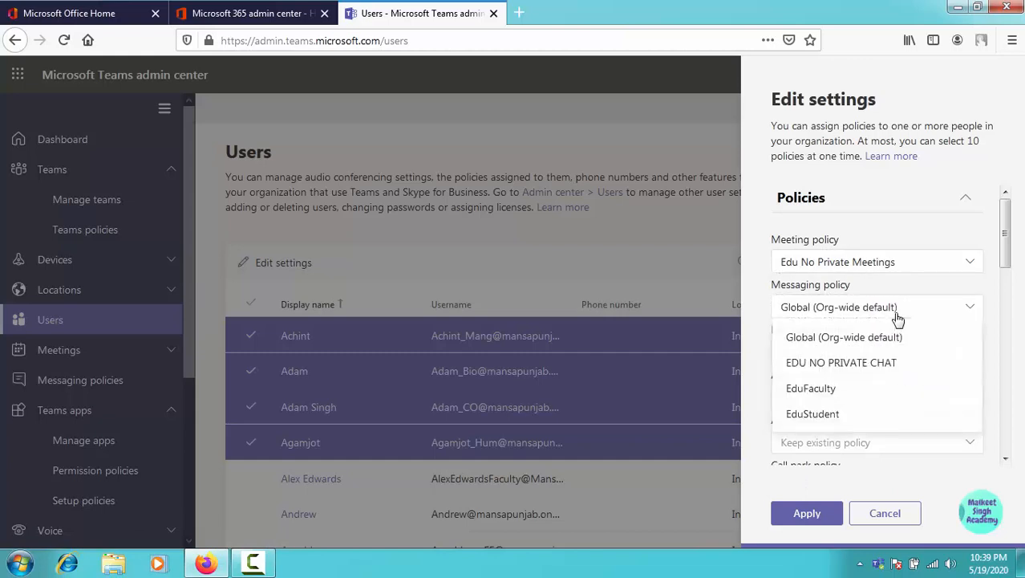
pyautogui.click(869, 366)
# - Choose EDU NO APPS as the app setup policy and EDU NO PRIVATE TEAMS as the Teams policy
pyautogui.moveTo(1003, 247); pyautogui.dragTo(1006, 285)
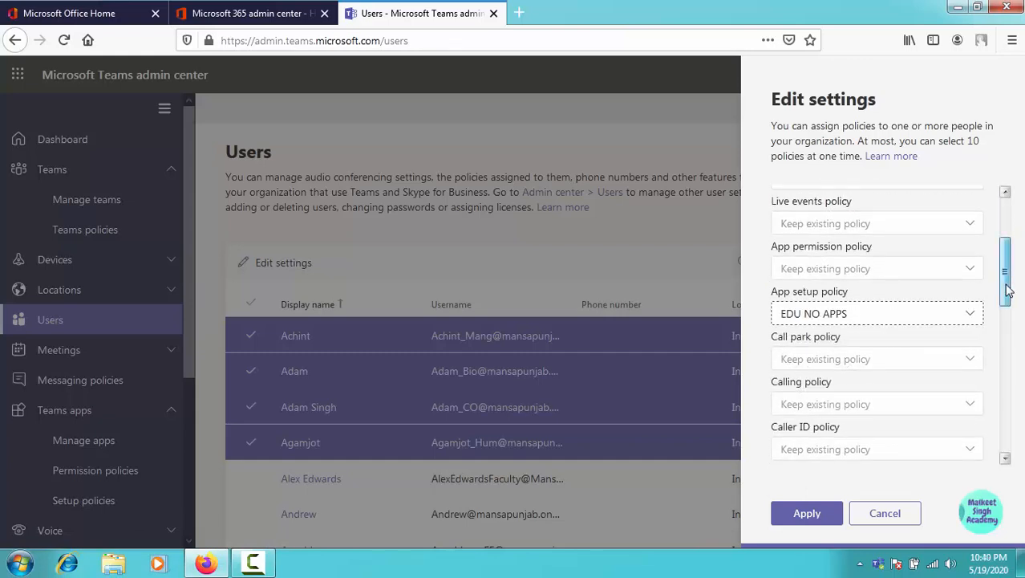
pyautogui.moveTo(1008, 290); pyautogui.dragTo(1006, 311)
pyautogui.scroll(-1, 884, 344)
pyautogui.click(883, 337)
pyautogui.click(907, 382)
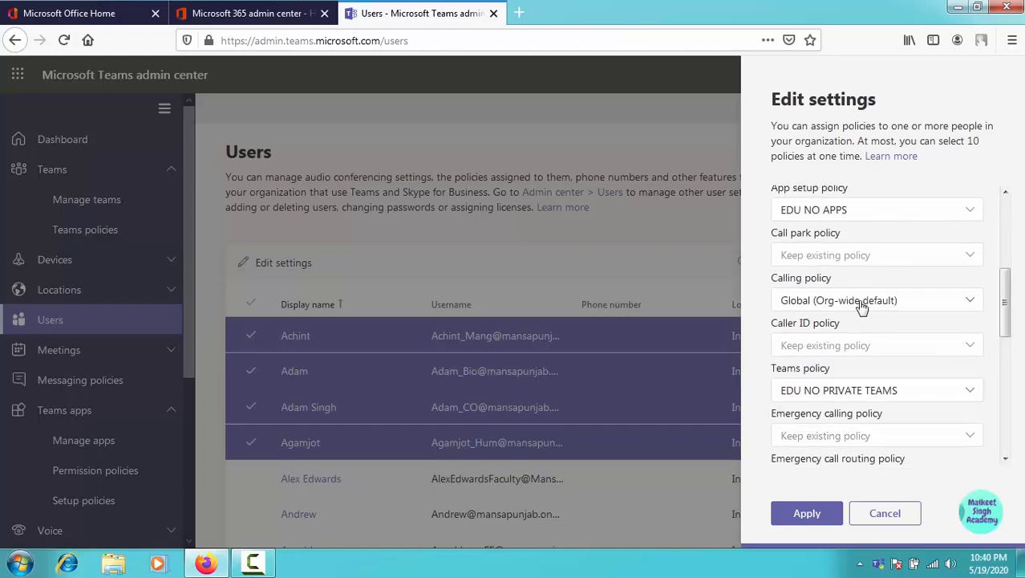
# - Choose EDU NO PRIVATE CALLING as the calling policy and apply the policies to the selected users
pyautogui.click(860, 308)
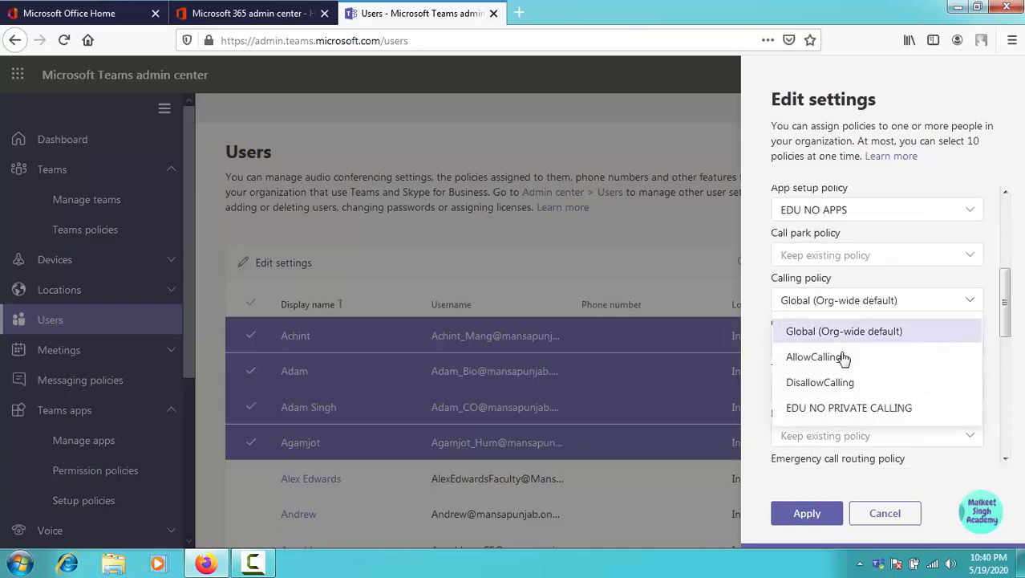
pyautogui.click(839, 407)
pyautogui.moveTo(1013, 302); pyautogui.dragTo(999, 416)
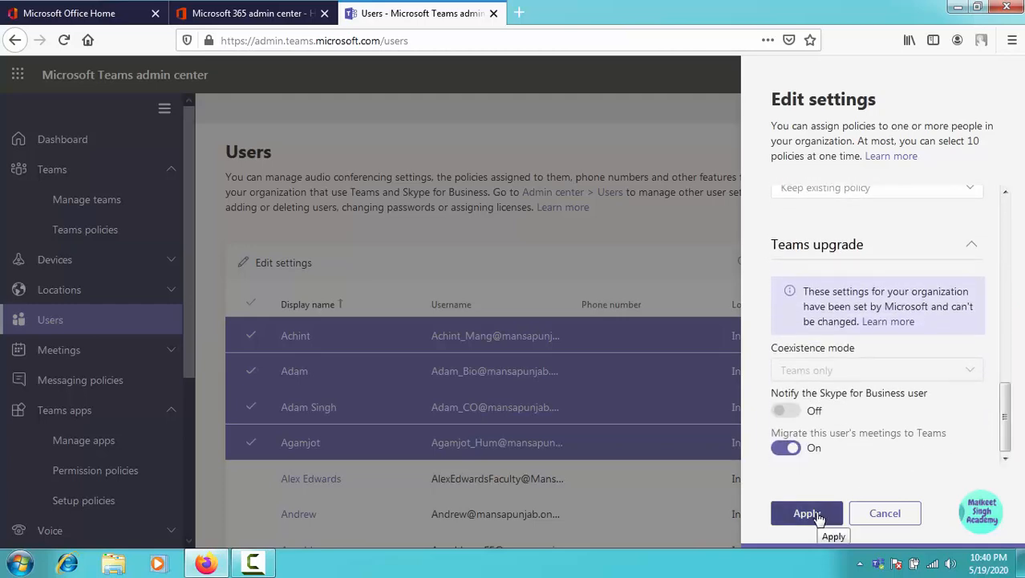
pyautogui.click(807, 515)
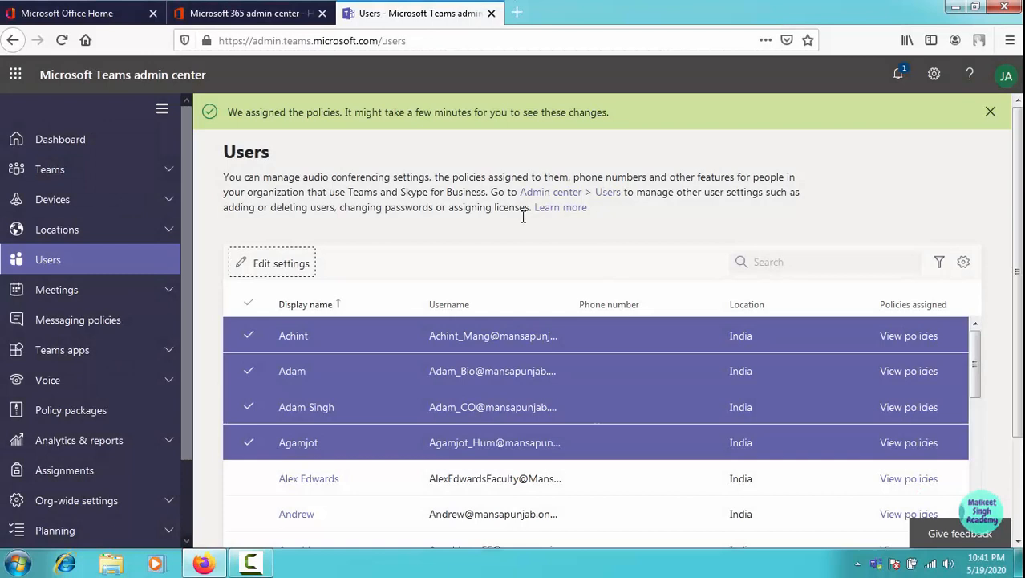